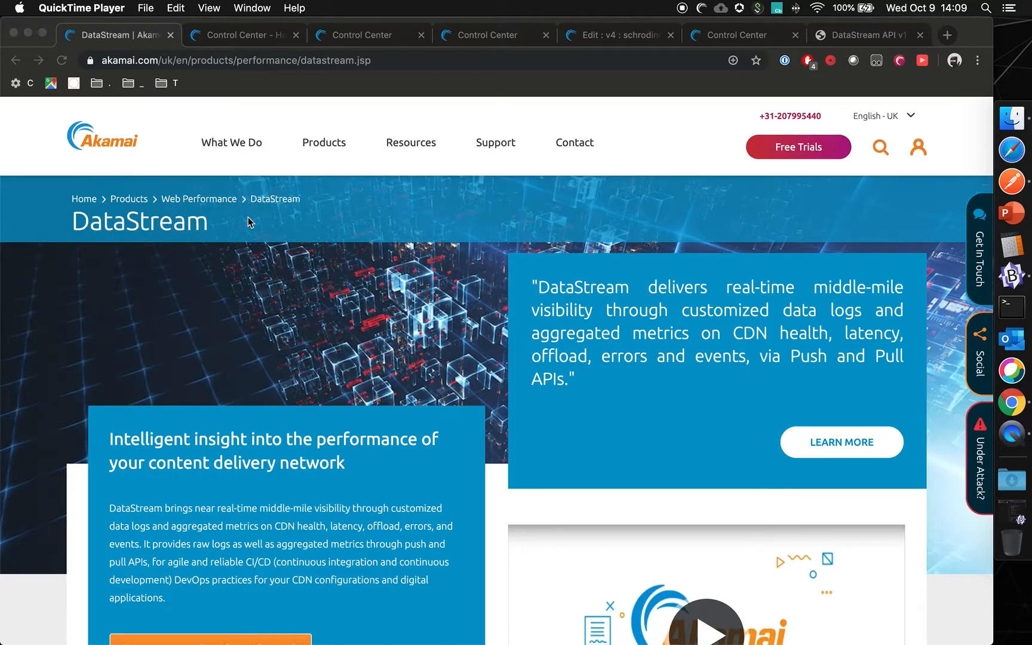
- View the Control Center home page and DataStream trial details, and filter all services for "datastream"
{"action": "left_click", "coordinate": [224, 35]}
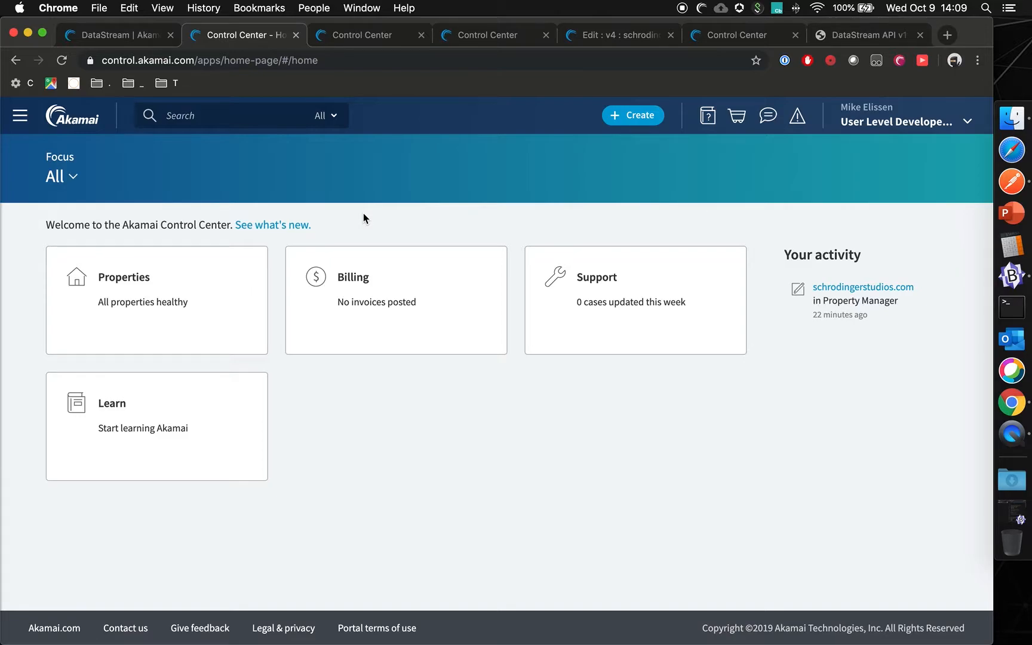
{"action": "left_click", "coordinate": [366, 39]}
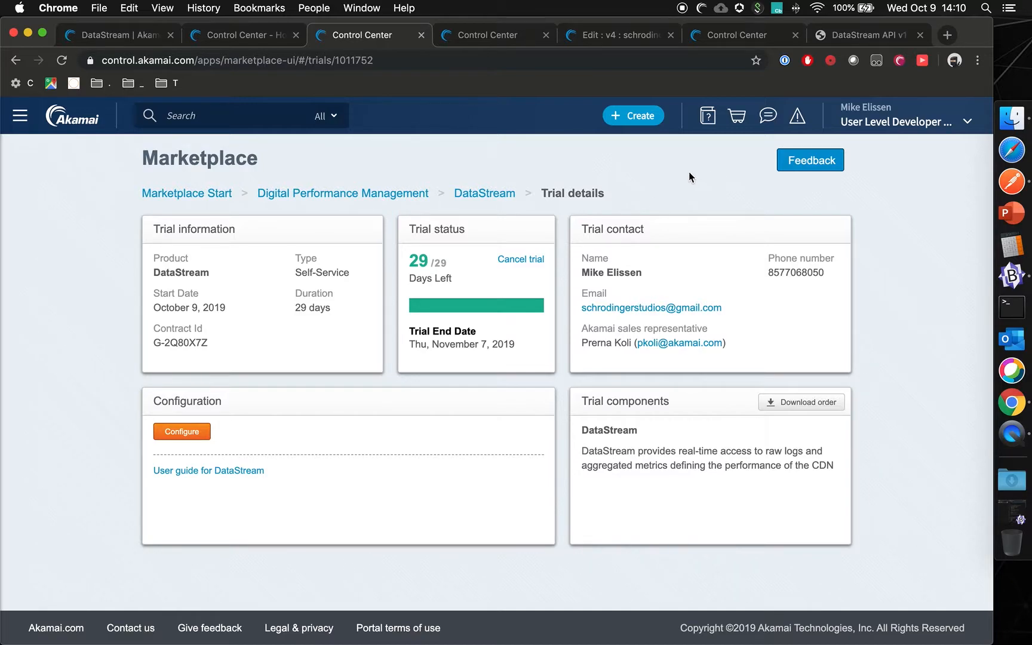
{"action": "left_click", "coordinate": [24, 118]}
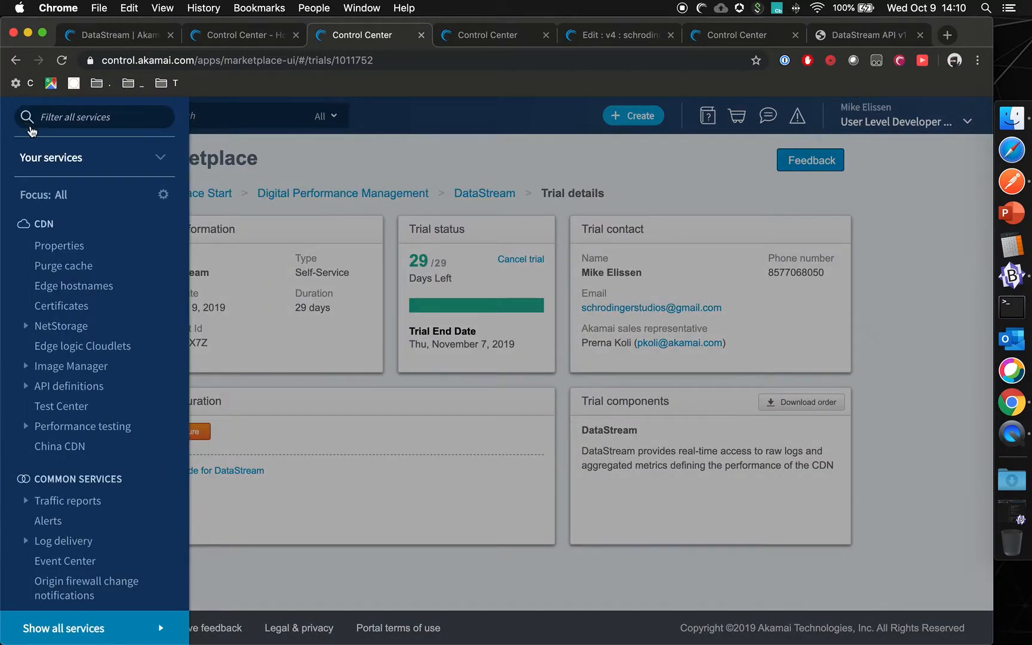
{"action": "left_click", "coordinate": [24, 542]}
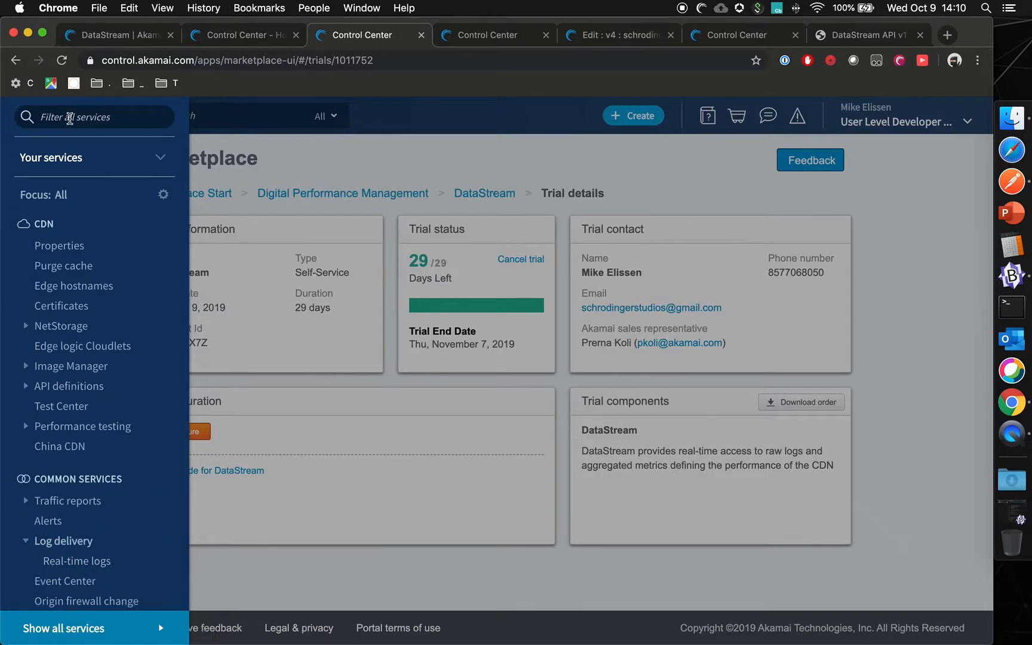
{"action": "left_click", "coordinate": [69, 117]}
{"action": "type", "text": "datastream"}
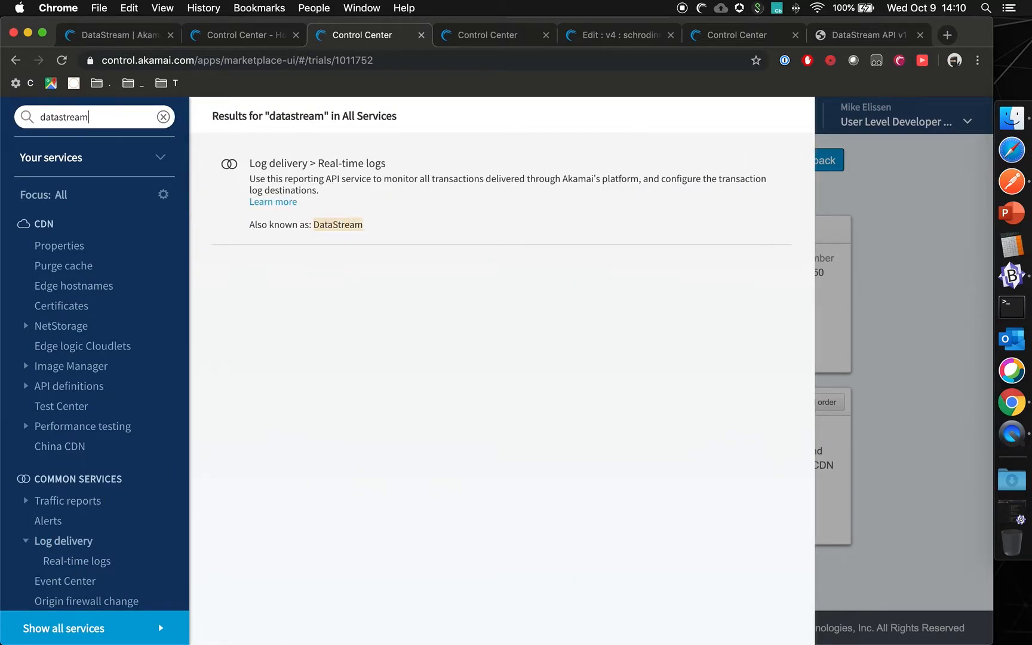
- Start adding a new stream in DataStream stream management and name it "datastream"
{"action": "left_click", "coordinate": [477, 41]}
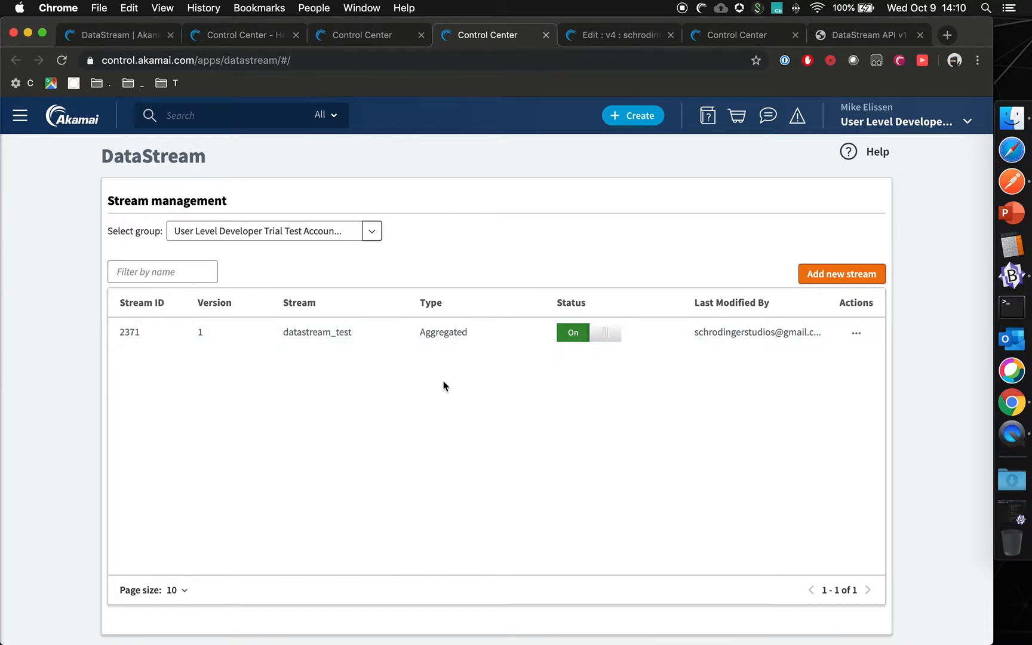
{"action": "left_click", "coordinate": [843, 276]}
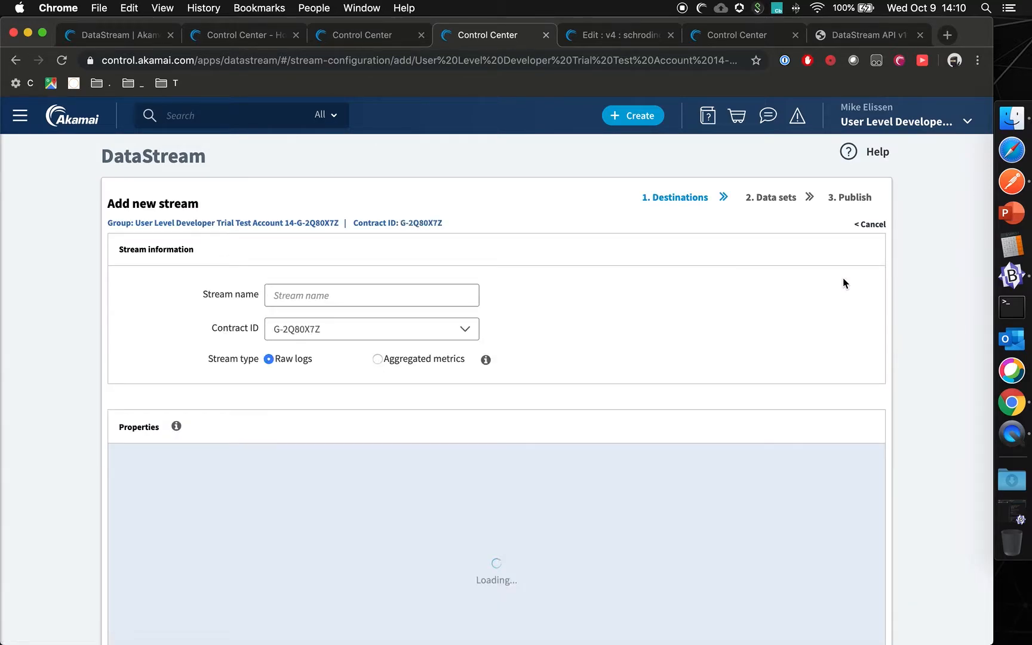
{"action": "left_click", "coordinate": [384, 301]}
{"action": "type", "text": "da"}
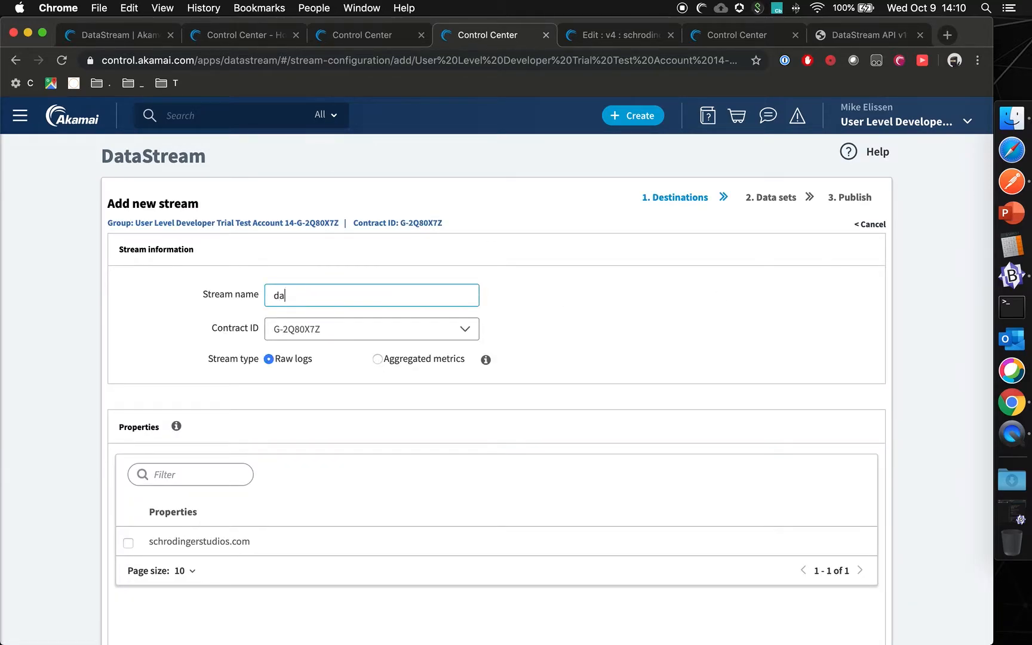
{"action": "type", "text": "tastream"}
- Check which destination types are offered for the raw logs stream without adding a destination
{"action": "scroll", "coordinate": [620, 357], "scroll_direction": "down", "scroll_amount": 2}
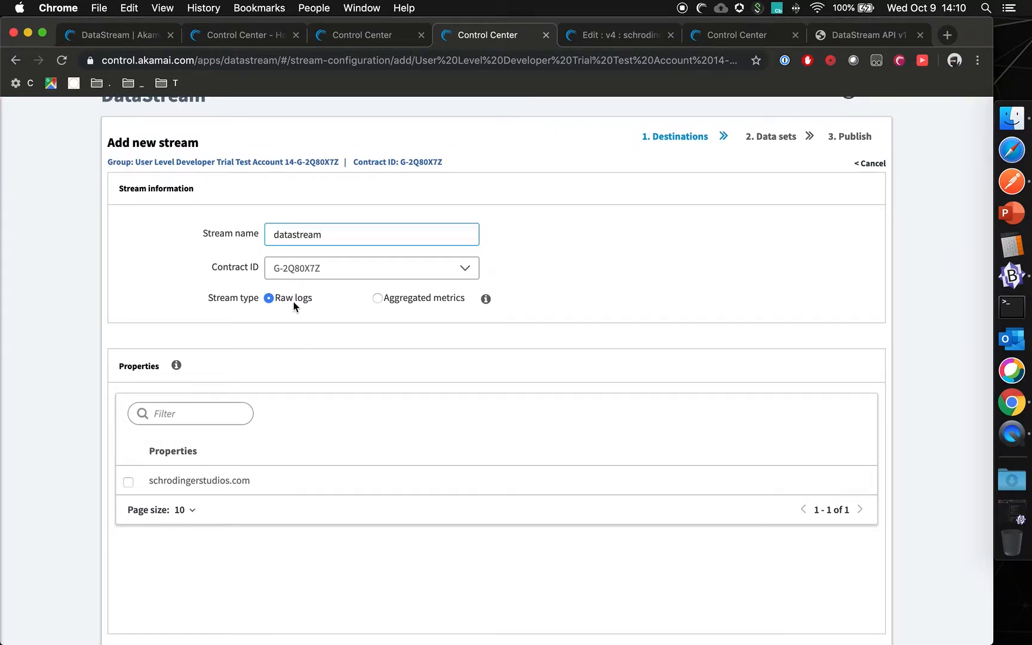
{"action": "scroll", "coordinate": [293, 302], "scroll_direction": "down", "scroll_amount": 5}
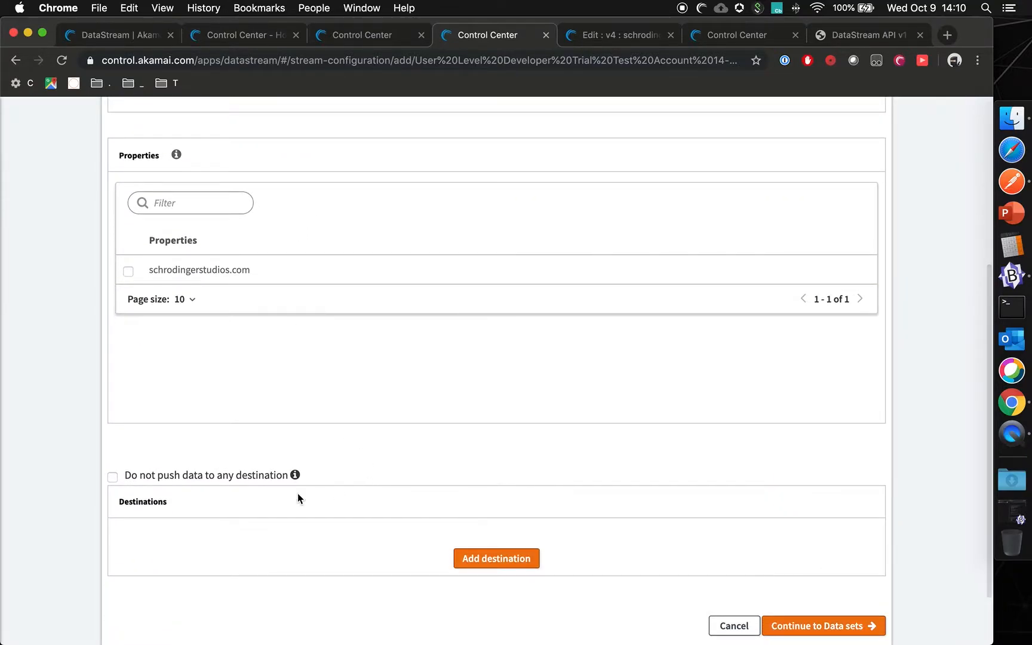
{"action": "left_click", "coordinate": [502, 562]}
{"action": "left_click", "coordinate": [510, 266]}
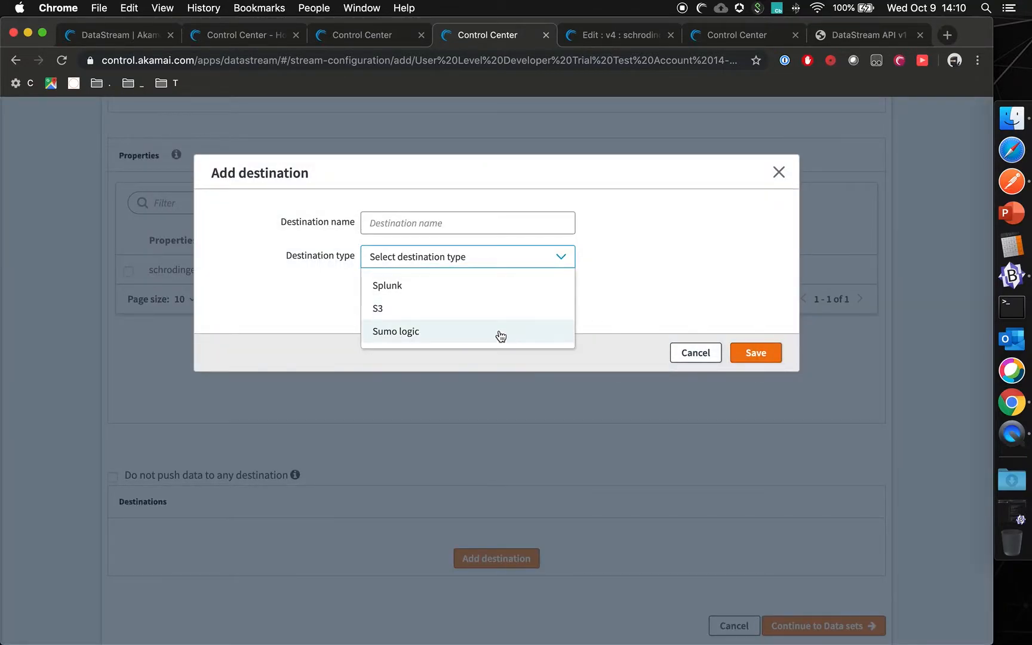
{"action": "left_click", "coordinate": [703, 355]}
- Set the stream type to Aggregated metrics and include the schrodingerstudios.com property
{"action": "scroll", "coordinate": [466, 358], "scroll_direction": "up", "scroll_amount": 5}
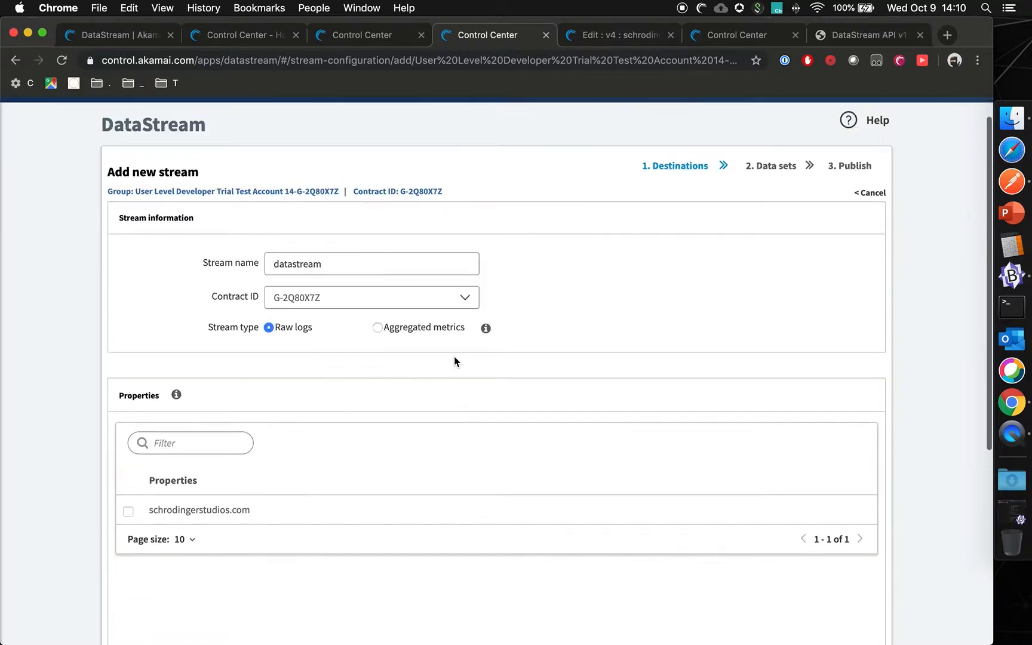
{"action": "left_click", "coordinate": [378, 359]}
{"action": "scroll", "coordinate": [548, 374], "scroll_direction": "down", "scroll_amount": 2}
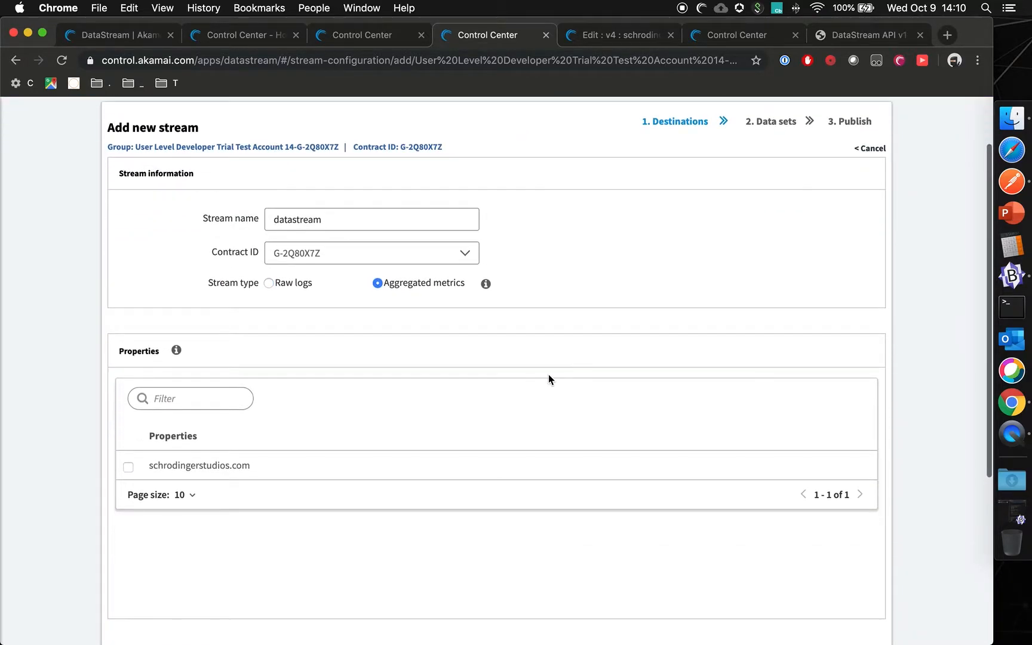
{"action": "left_click", "coordinate": [131, 467]}
- Enable "Do not push data to any destination" for the stream and continue to the data sets stage
{"action": "scroll", "coordinate": [496, 412], "scroll_direction": "down", "scroll_amount": 3}
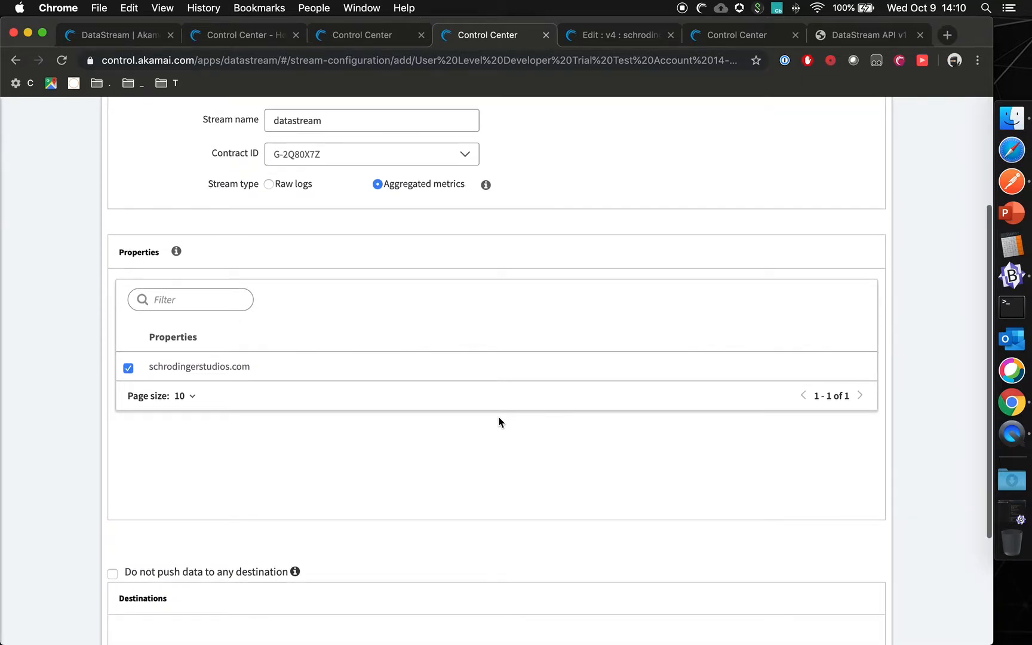
{"action": "scroll", "coordinate": [501, 442], "scroll_direction": "down", "scroll_amount": 3}
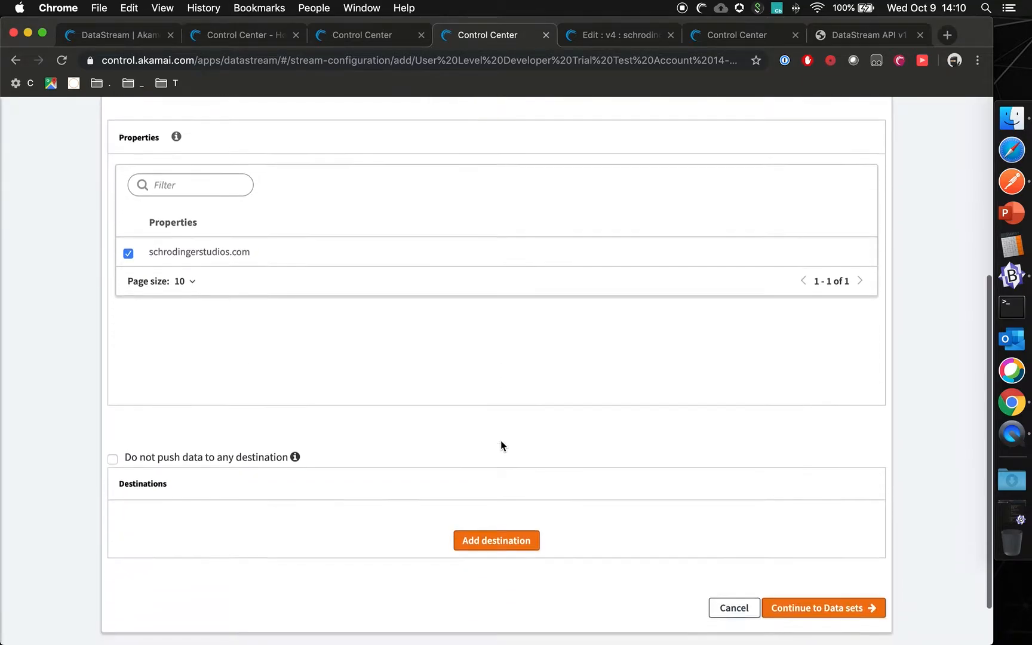
{"action": "left_click", "coordinate": [113, 456]}
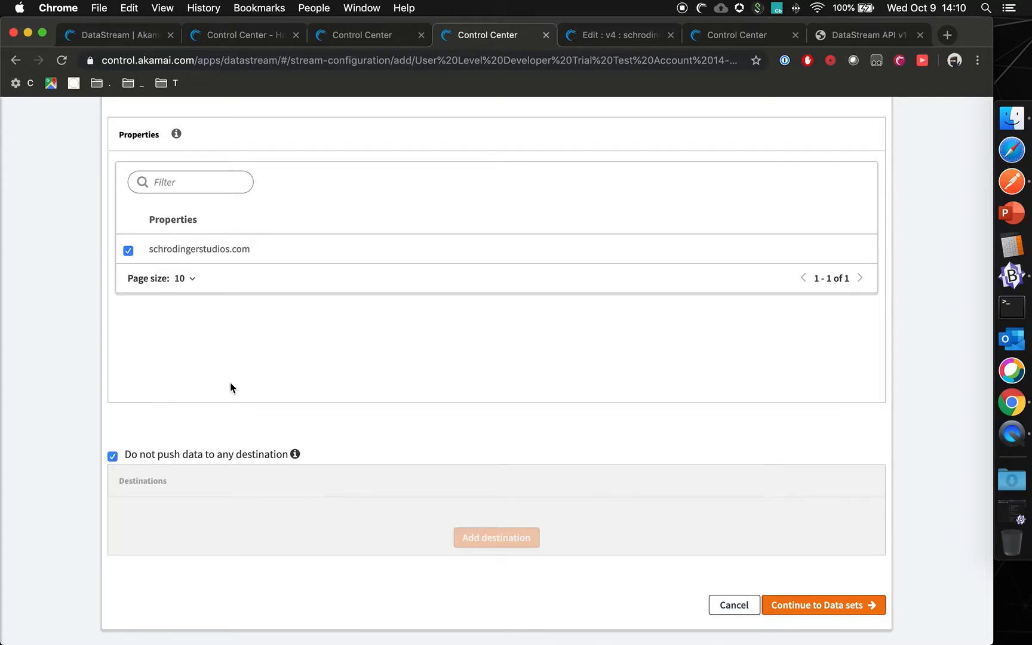
{"action": "left_click", "coordinate": [836, 604]}
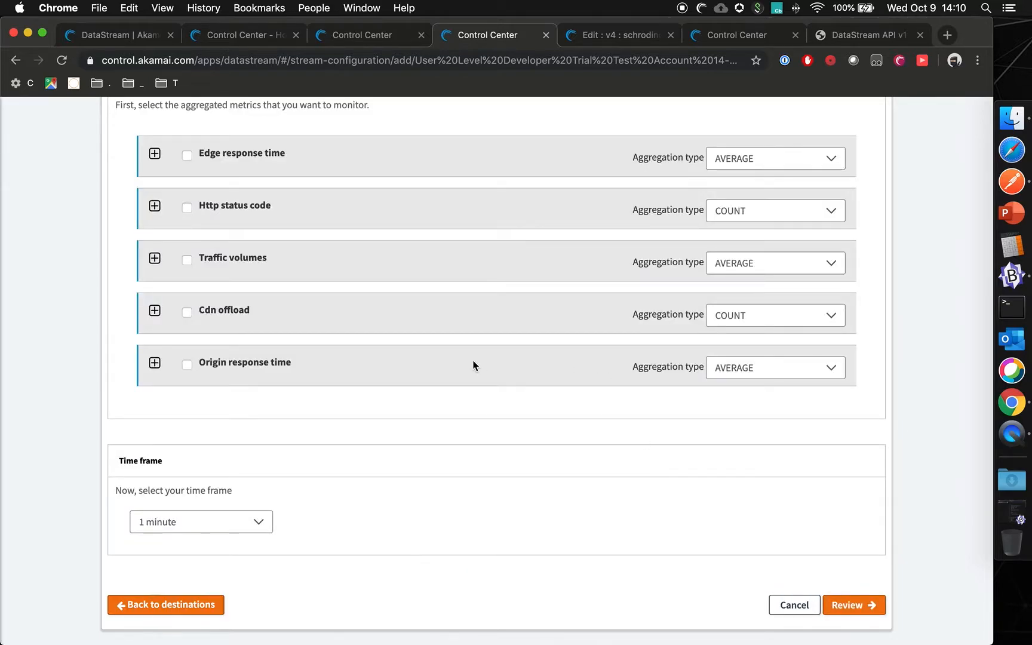
- Include all Http status code, Traffic volumes and Cdn offload metrics in the stream's data sets
{"action": "scroll", "coordinate": [473, 362], "scroll_direction": "up", "scroll_amount": 4}
{"action": "scroll", "coordinate": [473, 362], "scroll_direction": "down", "scroll_amount": 2}
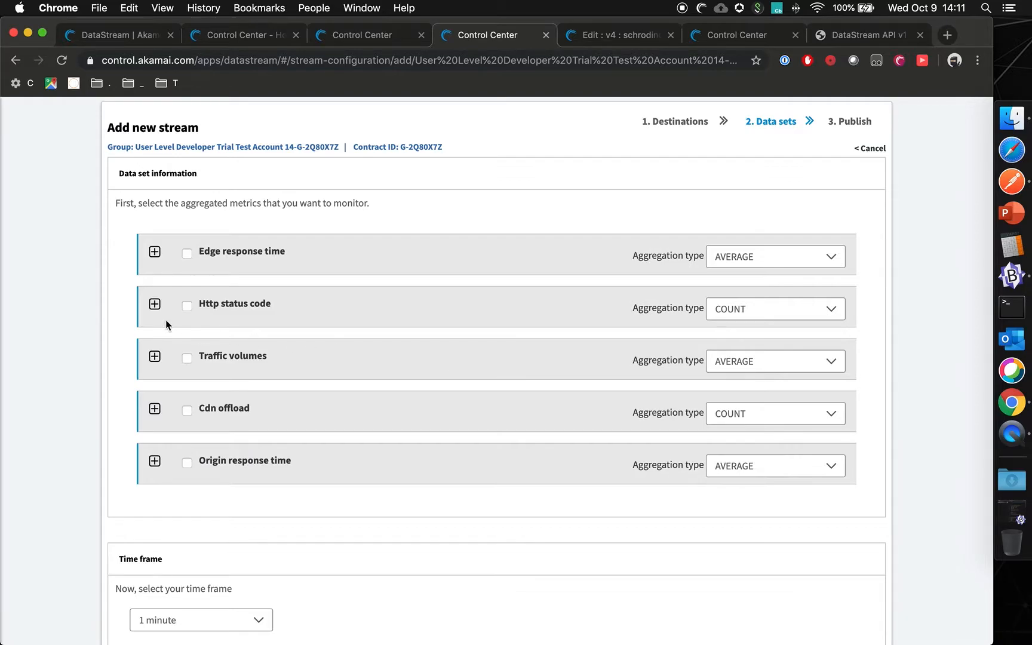
{"action": "left_click", "coordinate": [156, 306]}
{"action": "left_click", "coordinate": [154, 407]}
{"action": "left_click", "coordinate": [156, 492]}
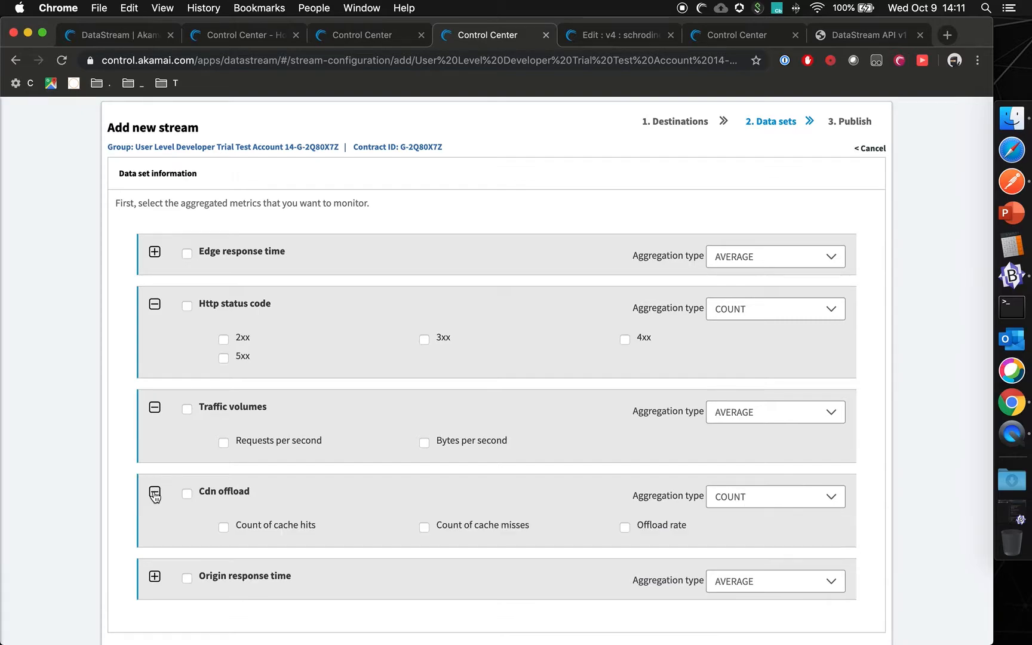
{"action": "scroll", "coordinate": [349, 394], "scroll_direction": "down", "scroll_amount": 1}
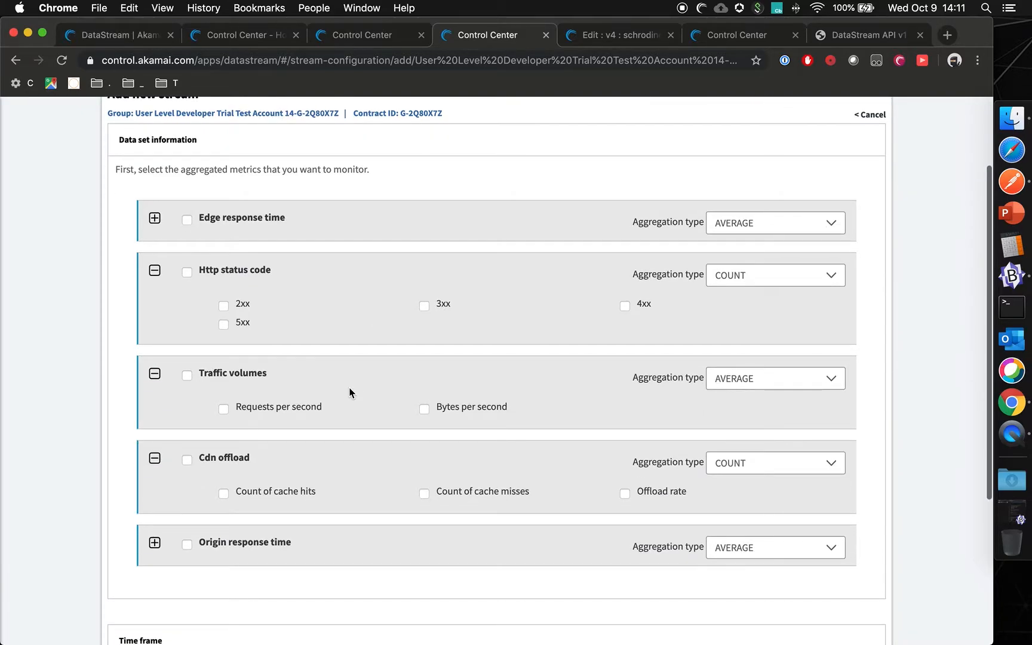
{"action": "left_click", "coordinate": [187, 273]}
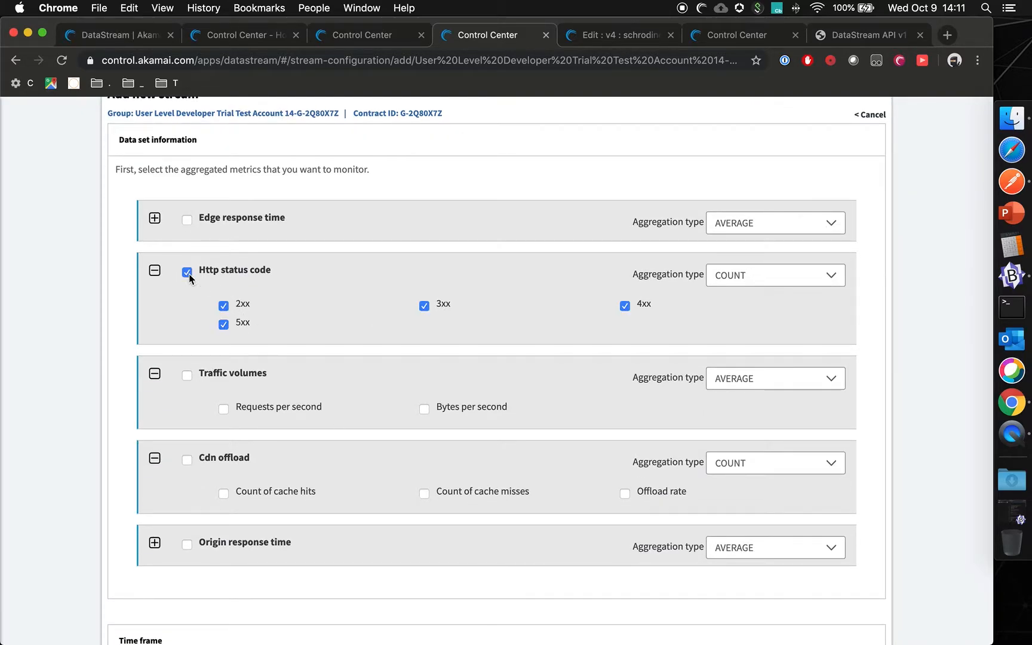
{"action": "left_click", "coordinate": [188, 378]}
{"action": "left_click", "coordinate": [188, 458]}
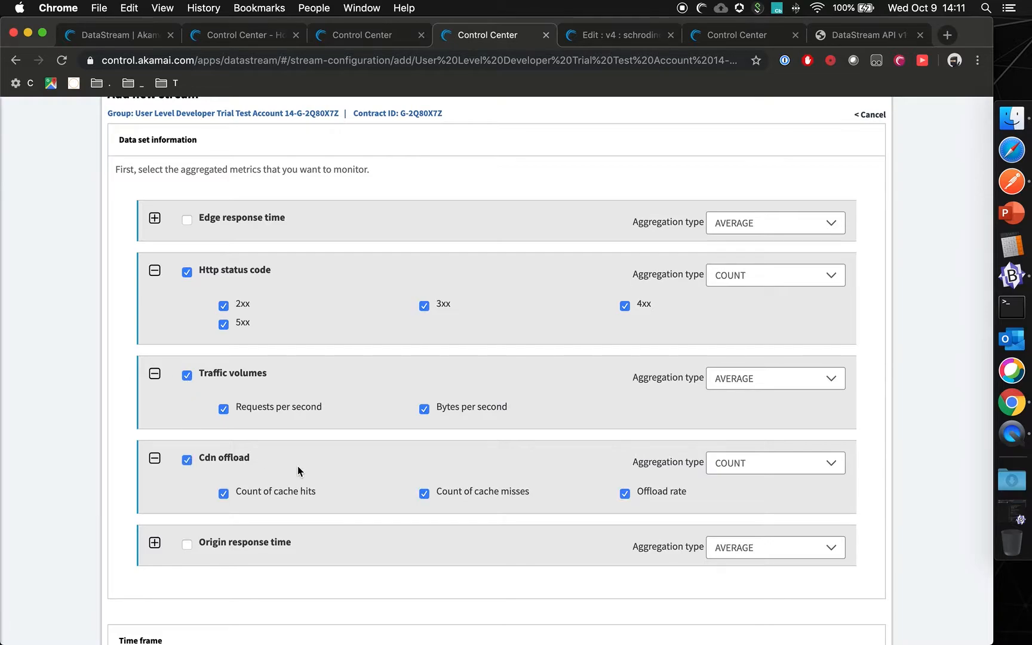
- Proceed to the stream's review stage and check its property, destination, time frame and data set summary
{"action": "scroll", "coordinate": [297, 466], "scroll_direction": "down", "scroll_amount": 5}
{"action": "scroll", "coordinate": [364, 494], "scroll_direction": "down", "scroll_amount": 1}
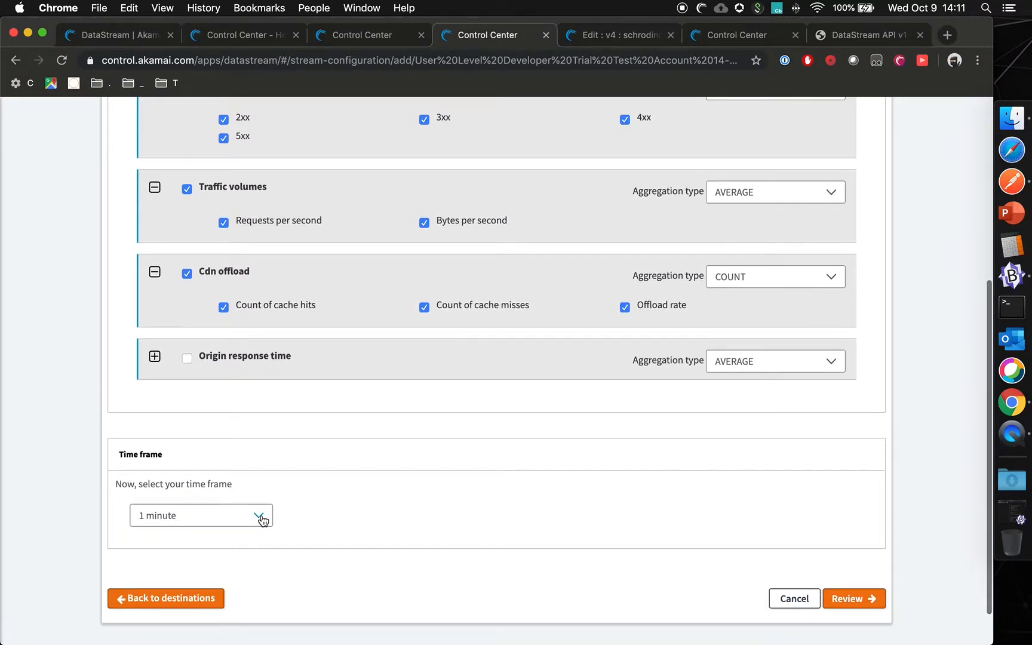
{"action": "left_click", "coordinate": [853, 599]}
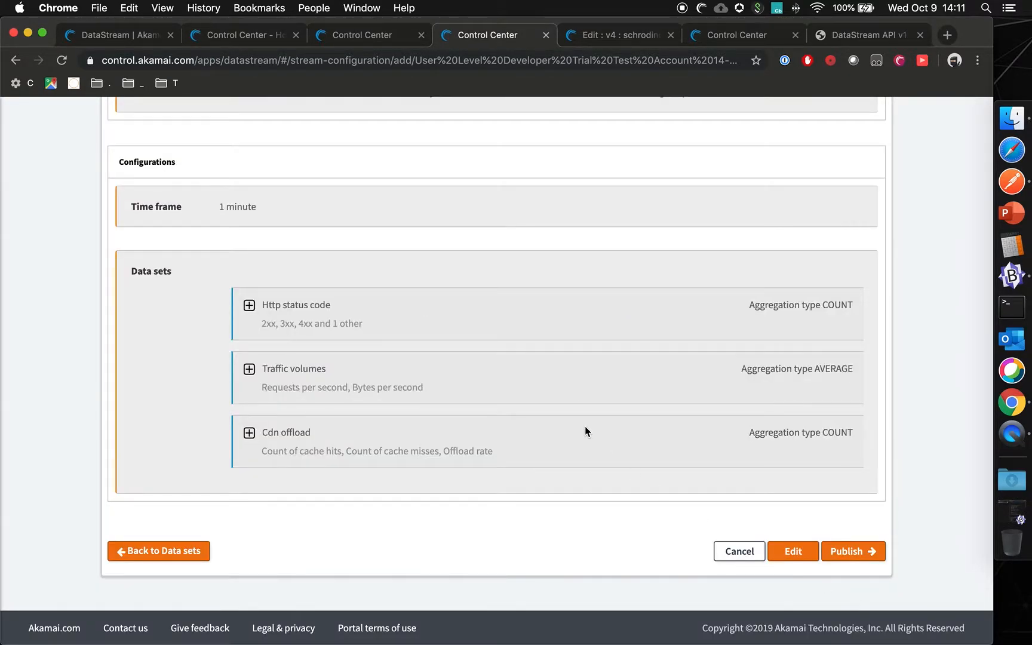
{"action": "scroll", "coordinate": [585, 430], "scroll_direction": "up", "scroll_amount": 2}
{"action": "scroll", "coordinate": [585, 426], "scroll_direction": "up", "scroll_amount": 3}
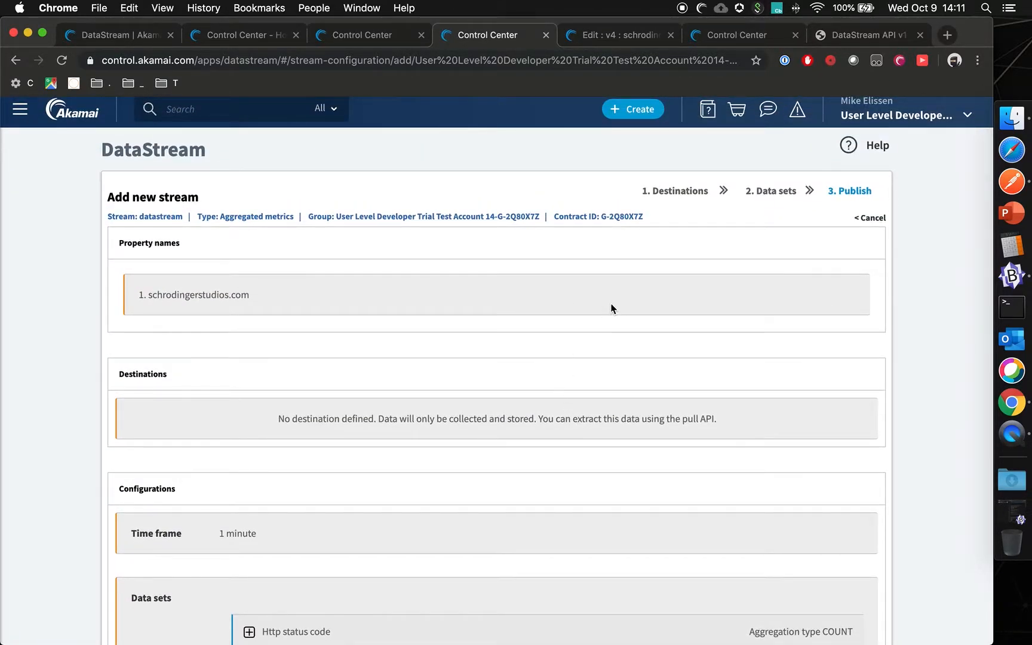
- Examine the DataStream rule and its behavior in the schrodingerstudios.com v4 property configuration in Property Manager Editor
{"action": "left_click", "coordinate": [606, 40]}
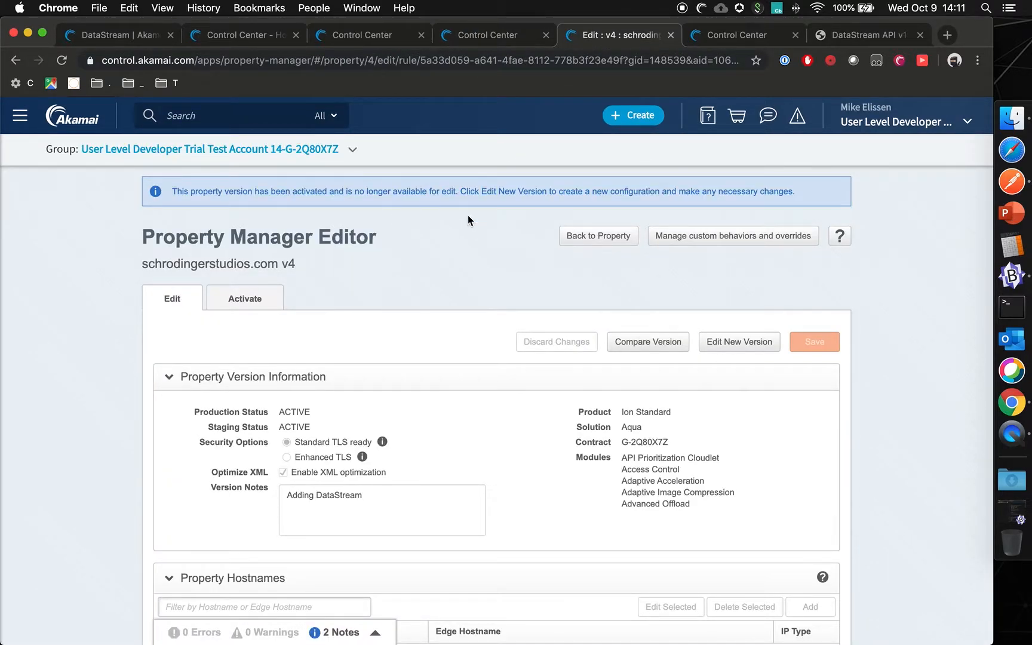
{"action": "left_click_drag", "start_coordinate": [143, 263], "coordinate": [281, 264]}
{"action": "left_click", "coordinate": [362, 263]}
{"action": "scroll", "coordinate": [500, 307], "scroll_direction": "down", "scroll_amount": 10}
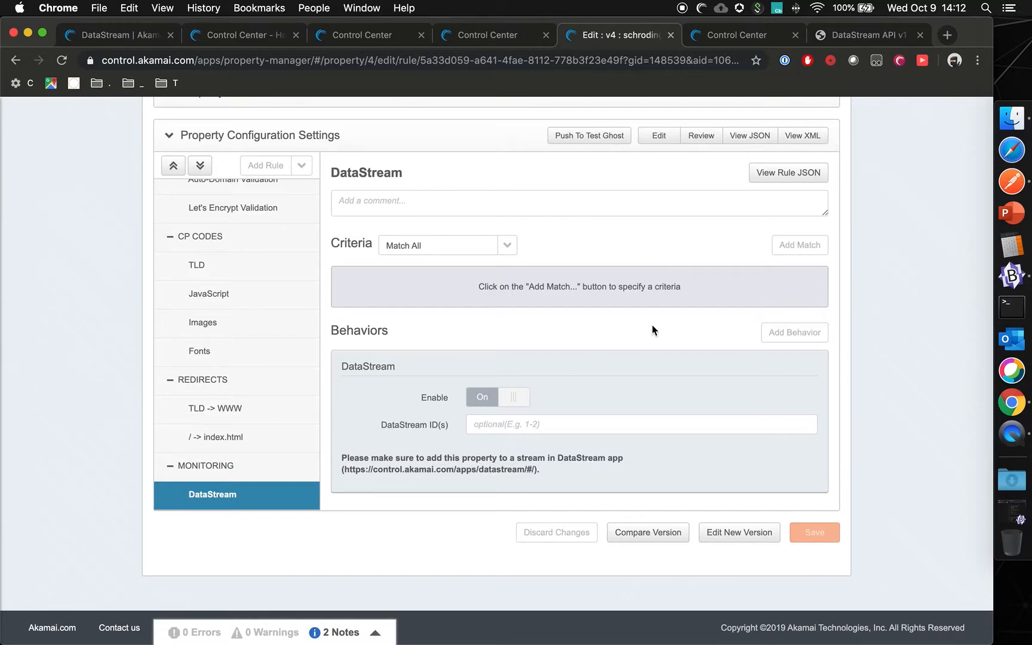
- View the datastream API client in Identity and Access Management and find Identity & access among the Control Center services
{"action": "left_click", "coordinate": [722, 40]}
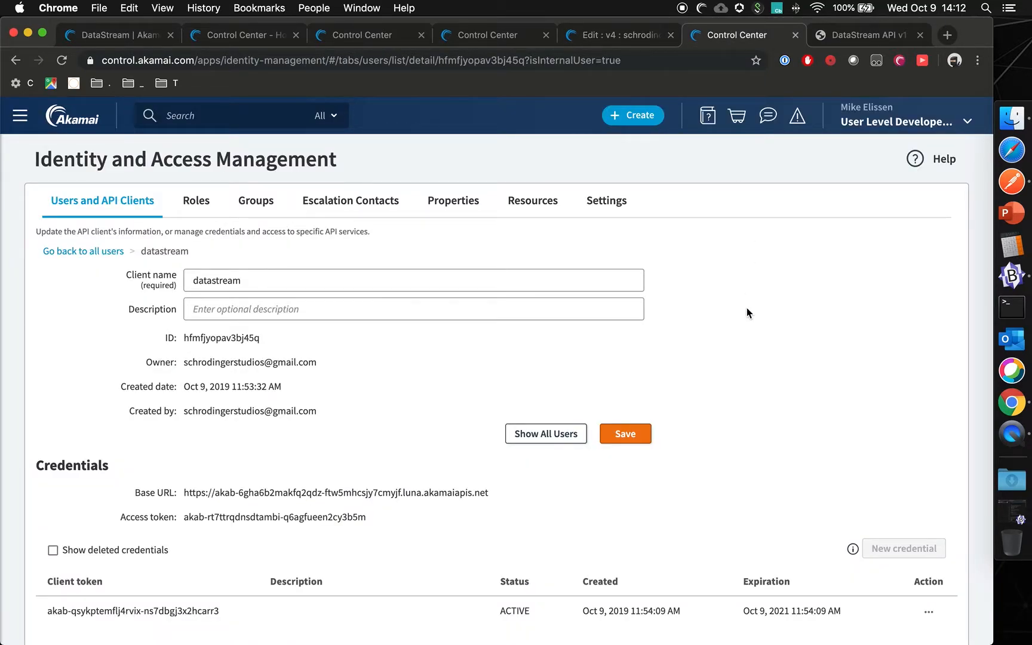
{"action": "left_click", "coordinate": [21, 116]}
{"action": "scroll", "coordinate": [89, 394], "scroll_direction": "down", "scroll_amount": 1}
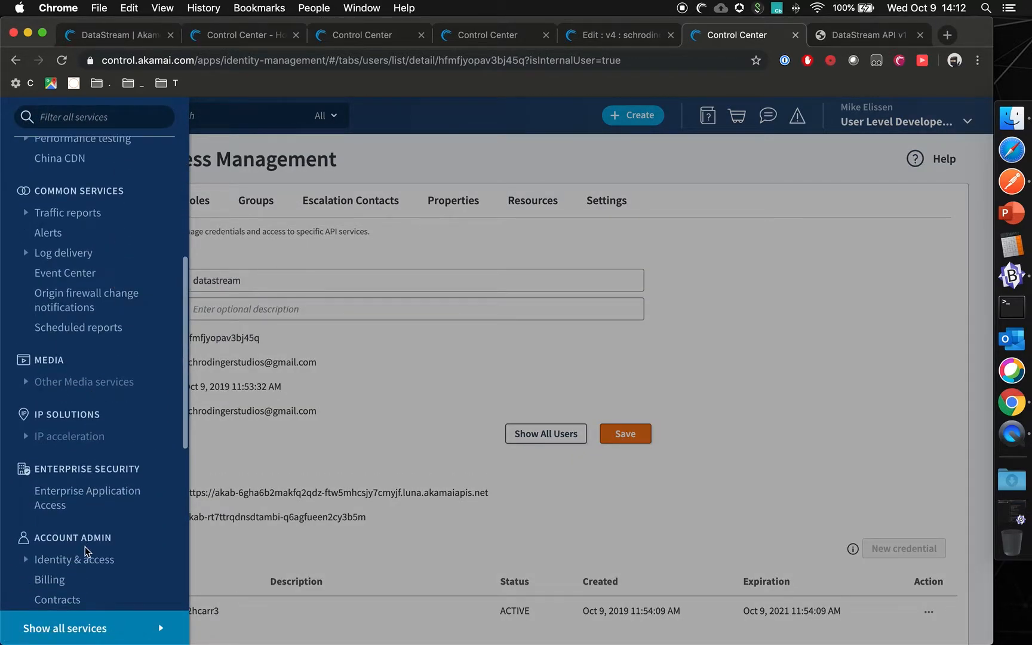
{"action": "left_click", "coordinate": [409, 369]}
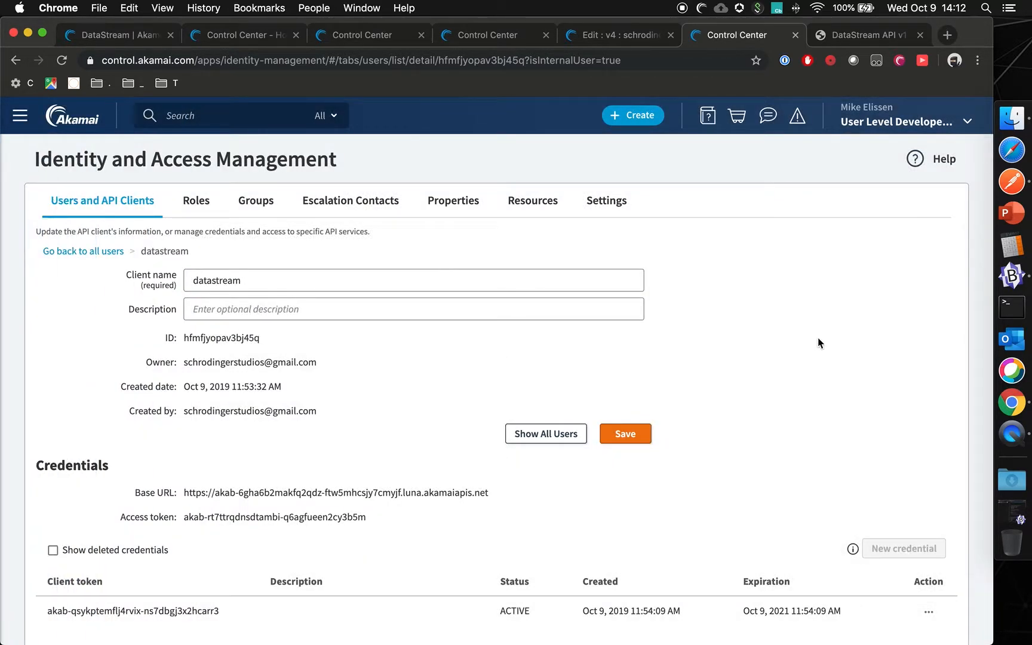
- Examine the datastream API client's credentials and its authorization for the Datastream Pull API
{"action": "scroll", "coordinate": [800, 341], "scroll_direction": "down", "scroll_amount": 2}
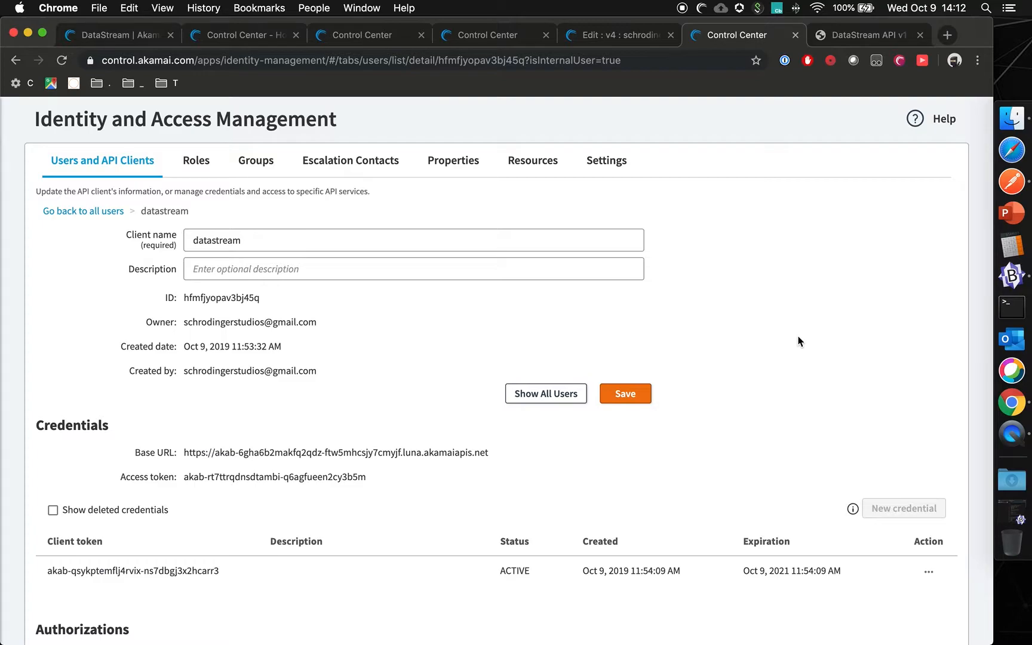
{"action": "scroll", "coordinate": [798, 341], "scroll_direction": "down", "scroll_amount": 5}
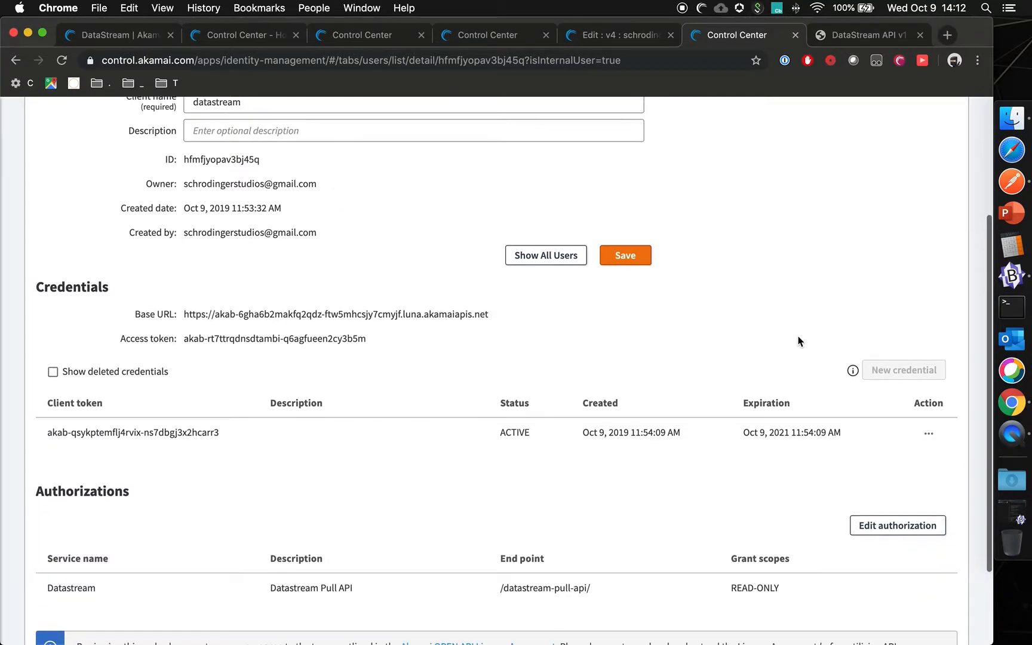
{"action": "scroll", "coordinate": [799, 341], "scroll_direction": "down", "scroll_amount": 1}
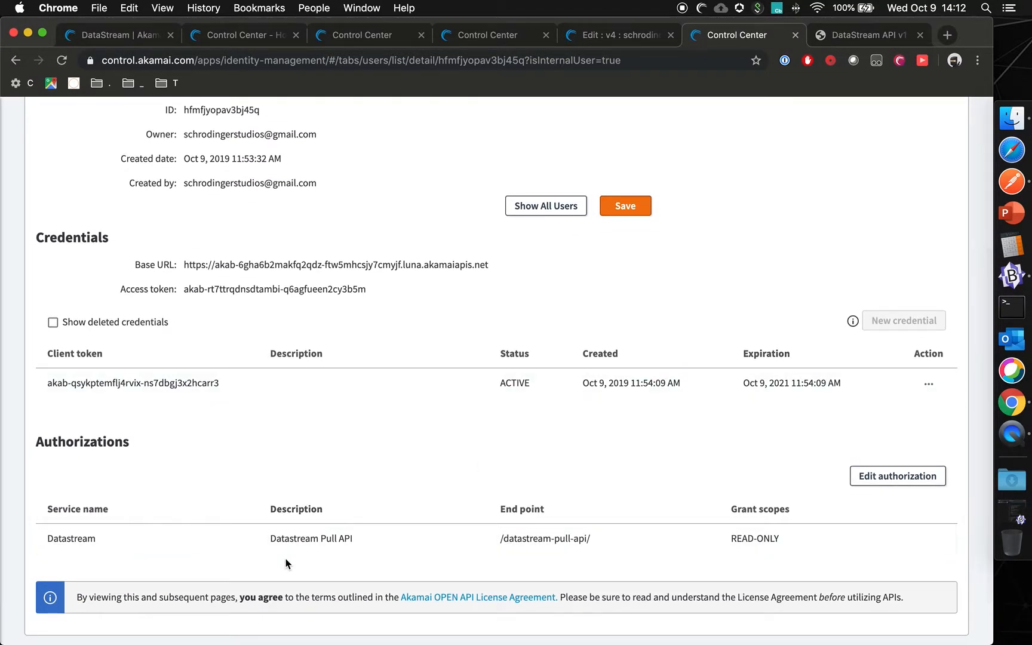
{"action": "left_click_drag", "start_coordinate": [46, 536], "coordinate": [677, 538]}
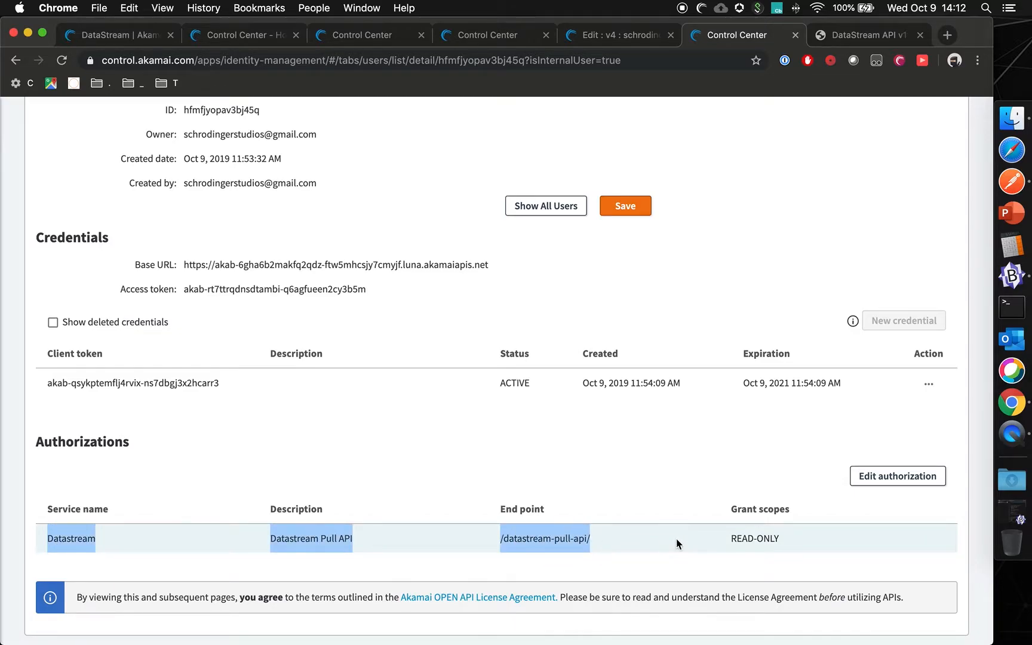
{"action": "left_click", "coordinate": [627, 449]}
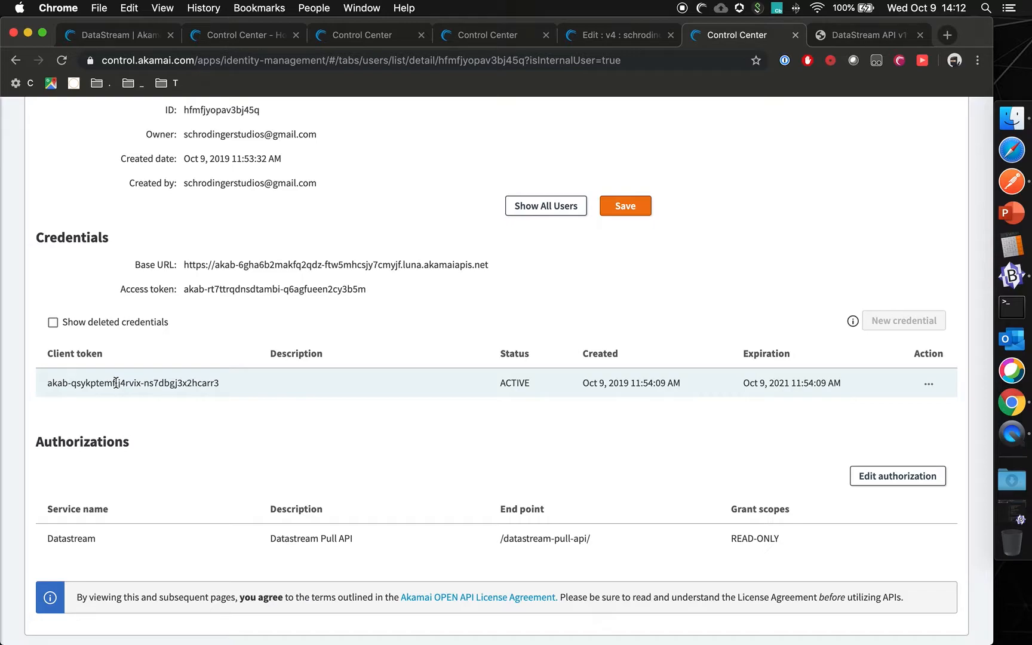
- Read the DataStream API v1 documentation from the overview through the API summary to the raw and aggregate log report operations
{"action": "scroll", "coordinate": [759, 258], "scroll_direction": "up", "scroll_amount": 5}
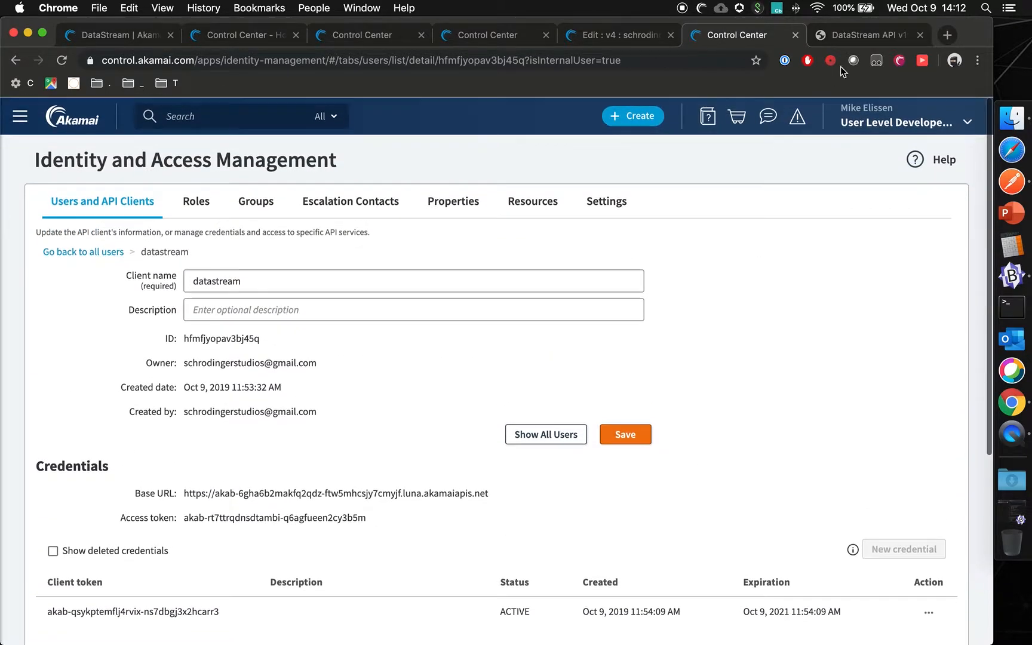
{"action": "left_click", "coordinate": [853, 36]}
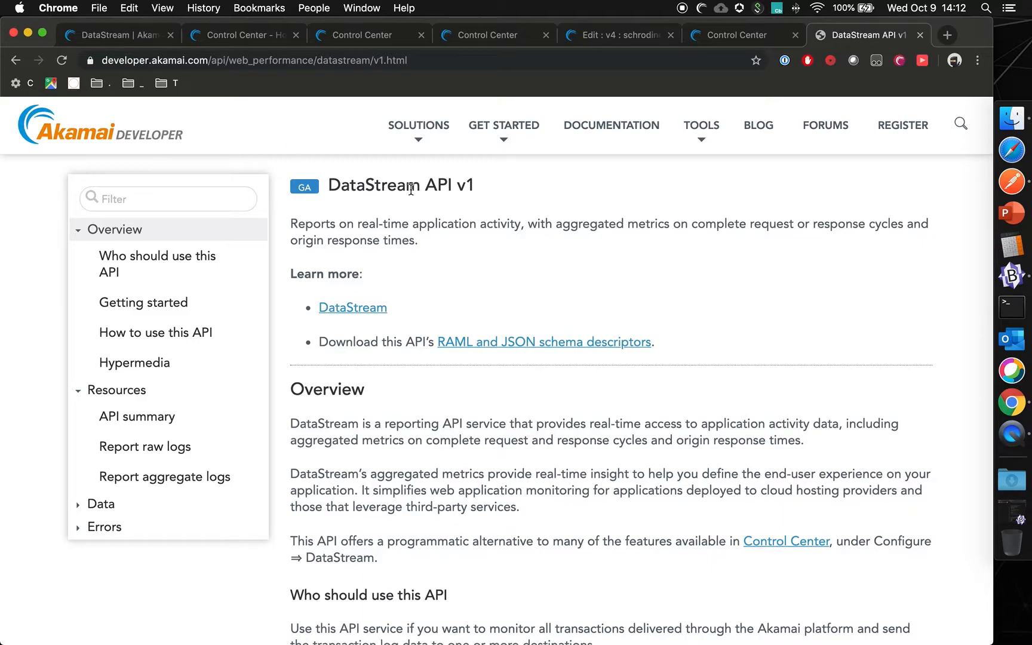
{"action": "left_click_drag", "start_coordinate": [330, 184], "coordinate": [478, 188]}
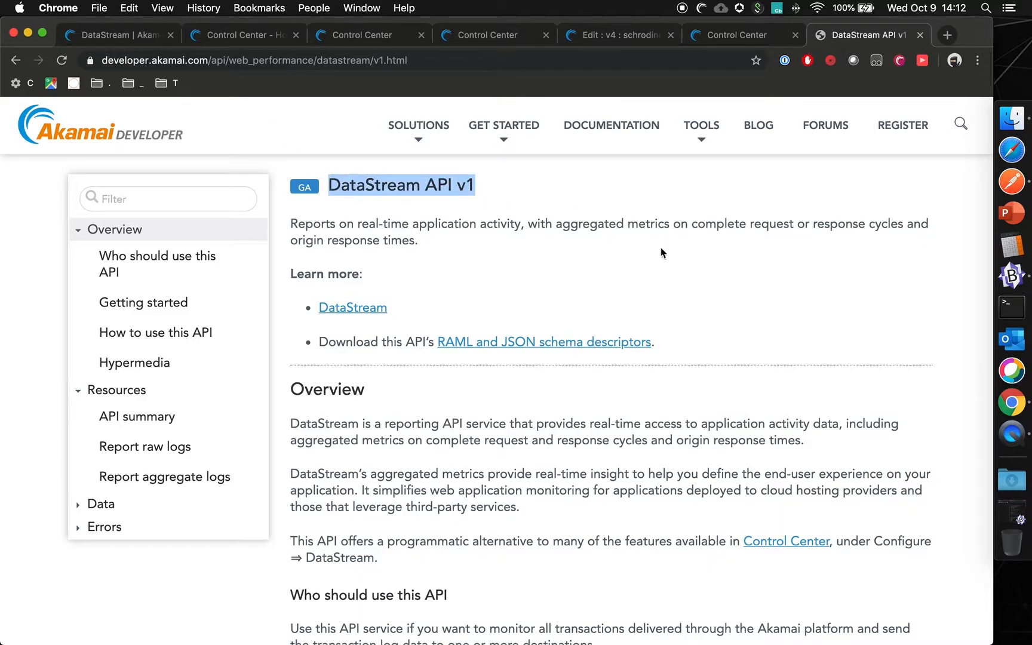
{"action": "scroll", "coordinate": [752, 318], "scroll_direction": "down", "scroll_amount": 5}
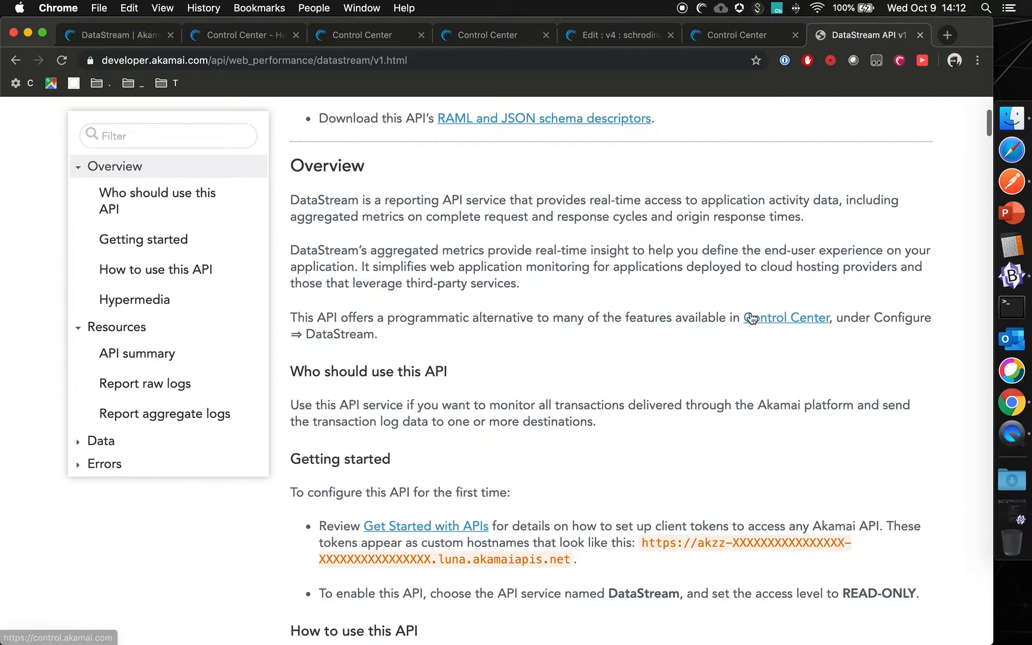
{"action": "scroll", "coordinate": [641, 377], "scroll_direction": "down", "scroll_amount": 12}
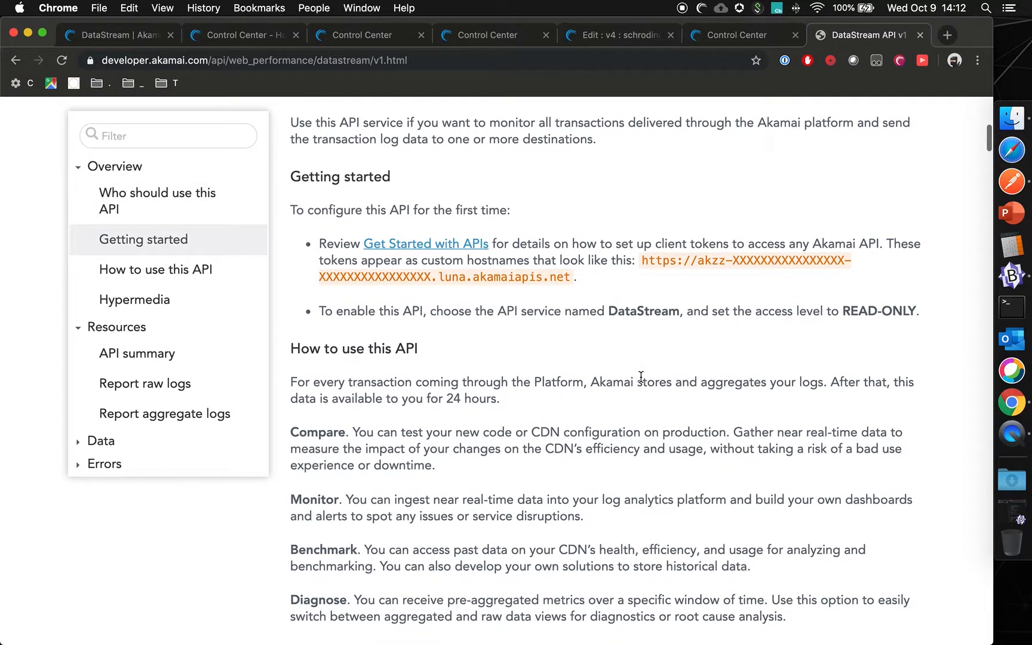
{"action": "scroll", "coordinate": [641, 377], "scroll_direction": "down", "scroll_amount": 5}
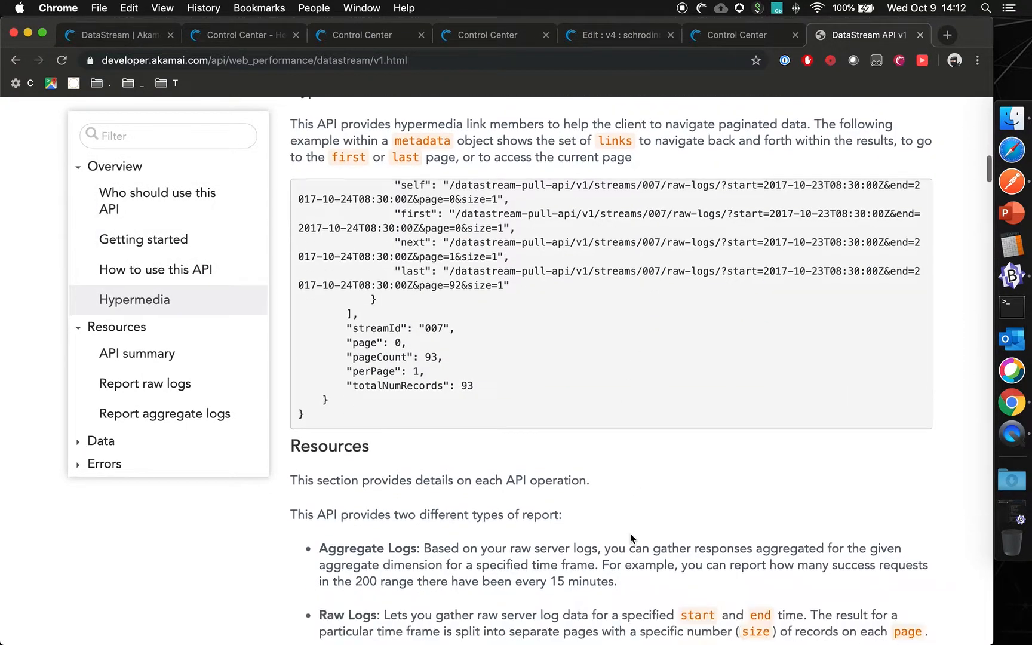
{"action": "scroll", "coordinate": [649, 478], "scroll_direction": "down", "scroll_amount": 4}
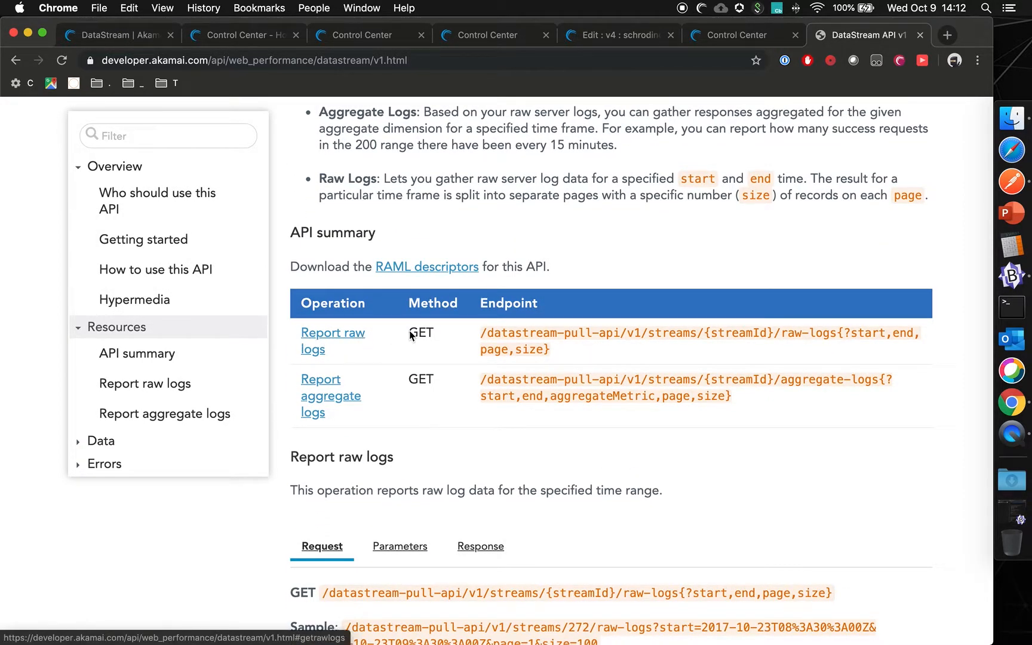
{"action": "scroll", "coordinate": [641, 439], "scroll_direction": "down", "scroll_amount": 5}
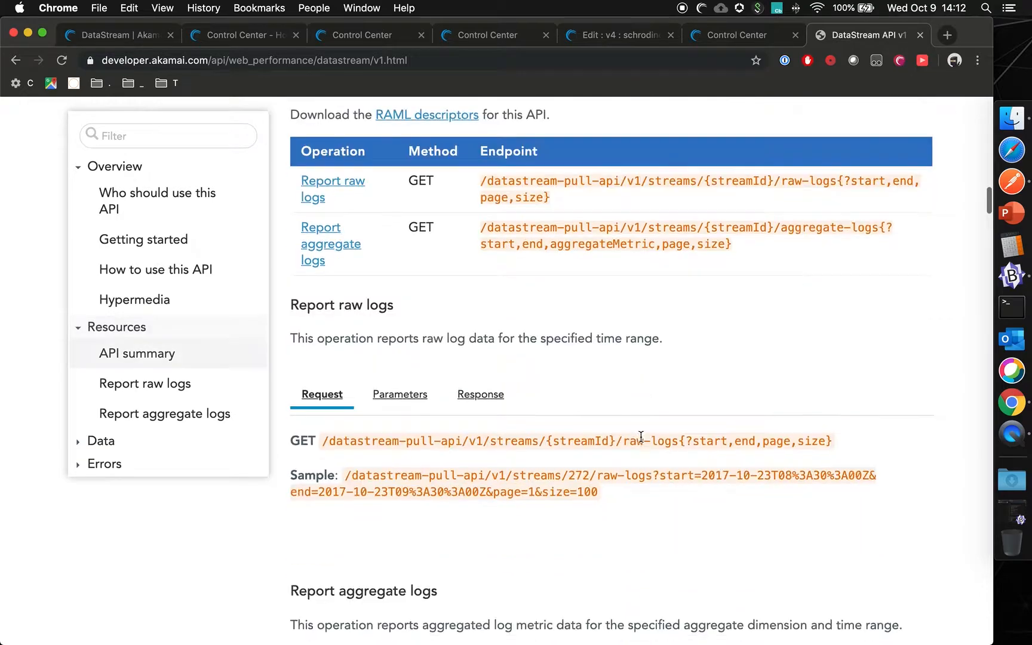
{"action": "scroll", "coordinate": [641, 439], "scroll_direction": "down", "scroll_amount": 2}
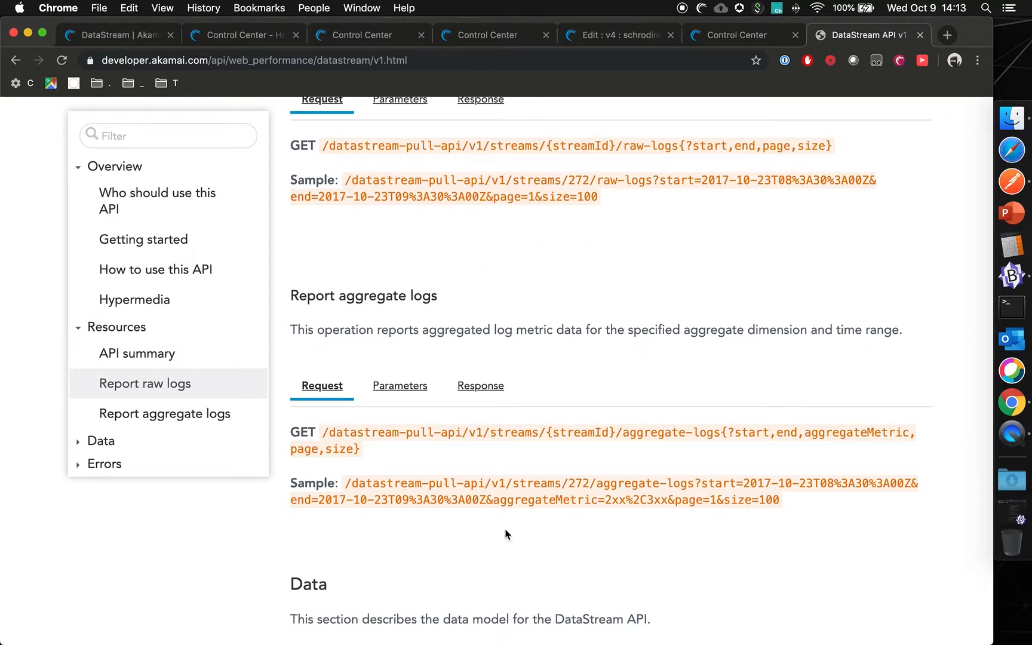
- Examine the Report aggregate logs operation's sample request, its start and end times, and its path and query parameters
{"action": "double_click", "coordinate": [583, 430]}
{"action": "double_click", "coordinate": [580, 481]}
{"action": "left_click_drag", "start_coordinate": [703, 482], "coordinate": [489, 502]}
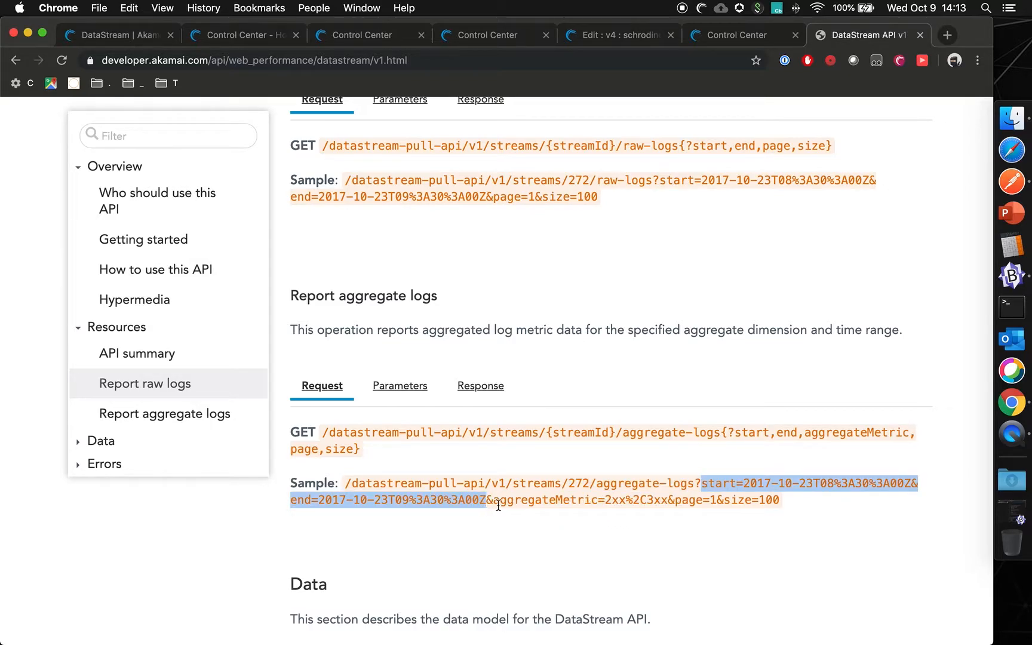
{"action": "scroll", "coordinate": [573, 556], "scroll_direction": "down", "scroll_amount": 3}
{"action": "scroll", "coordinate": [573, 557], "scroll_direction": "up", "scroll_amount": 2}
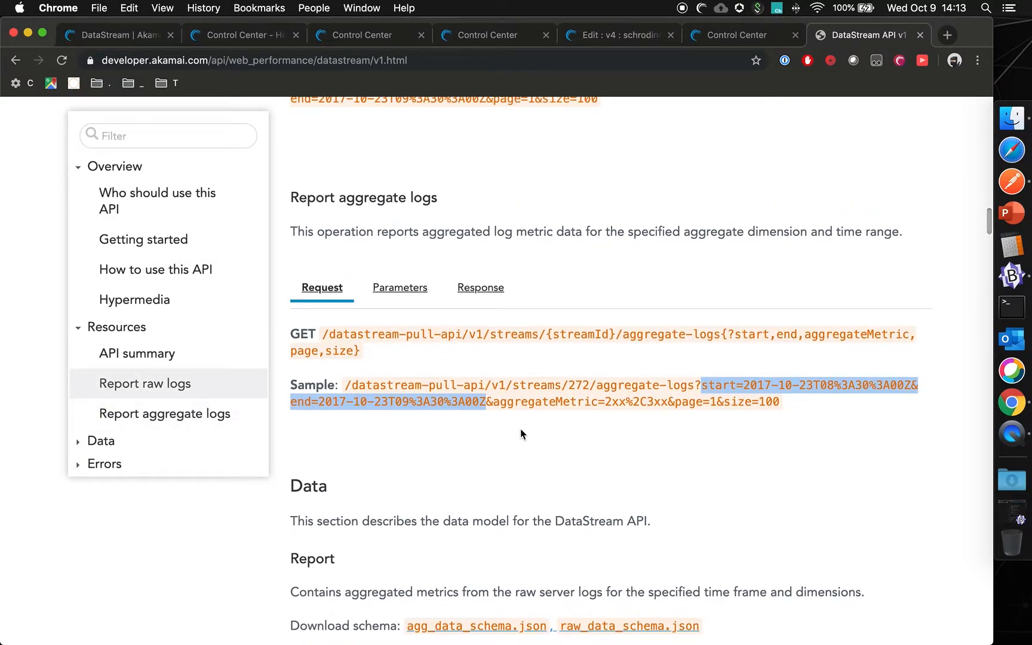
{"action": "left_click", "coordinate": [393, 291]}
{"action": "scroll", "coordinate": [556, 394], "scroll_direction": "down", "scroll_amount": 4}
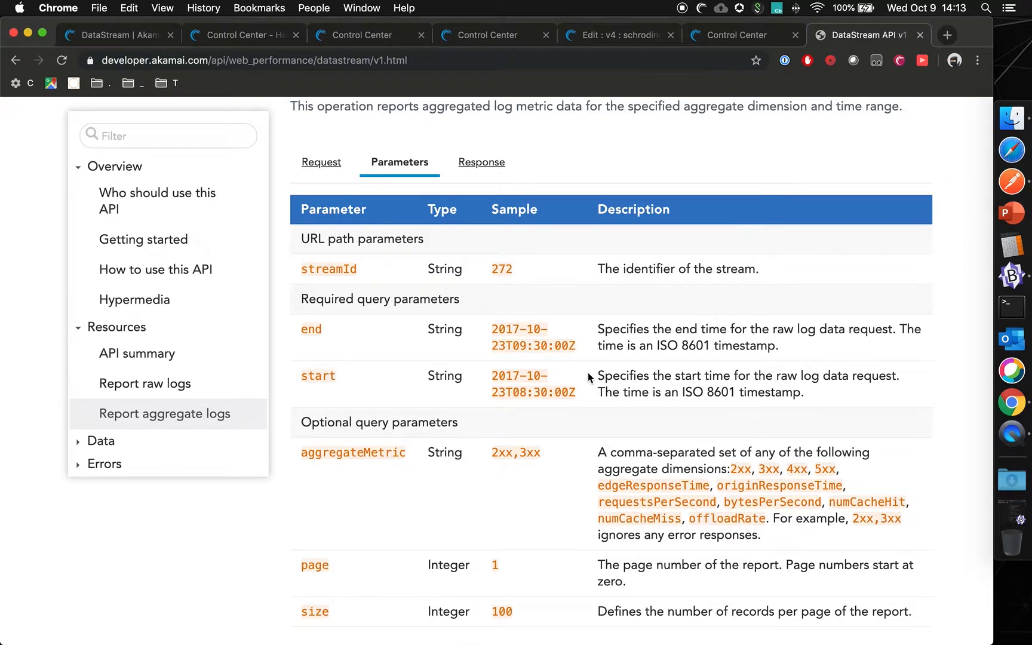
{"action": "scroll", "coordinate": [589, 374], "scroll_direction": "up", "scroll_amount": 3}
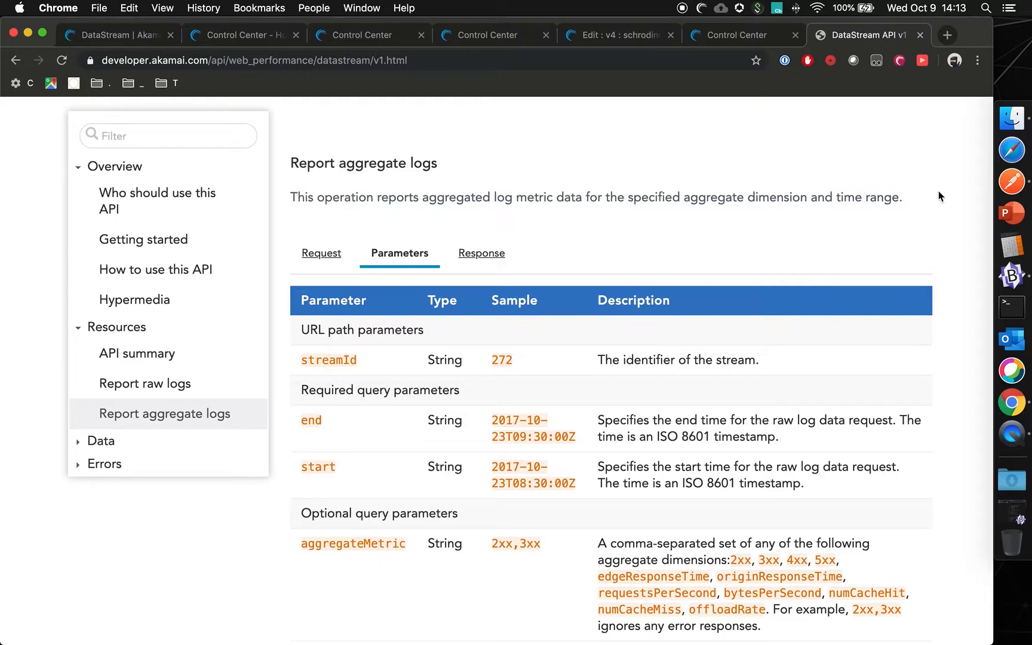
- Switch to Postman and examine the DataStream Tutorial request URL's host, stream ID, aggregate-logs endpoint and start and end times
{"action": "left_click", "coordinate": [1014, 182]}
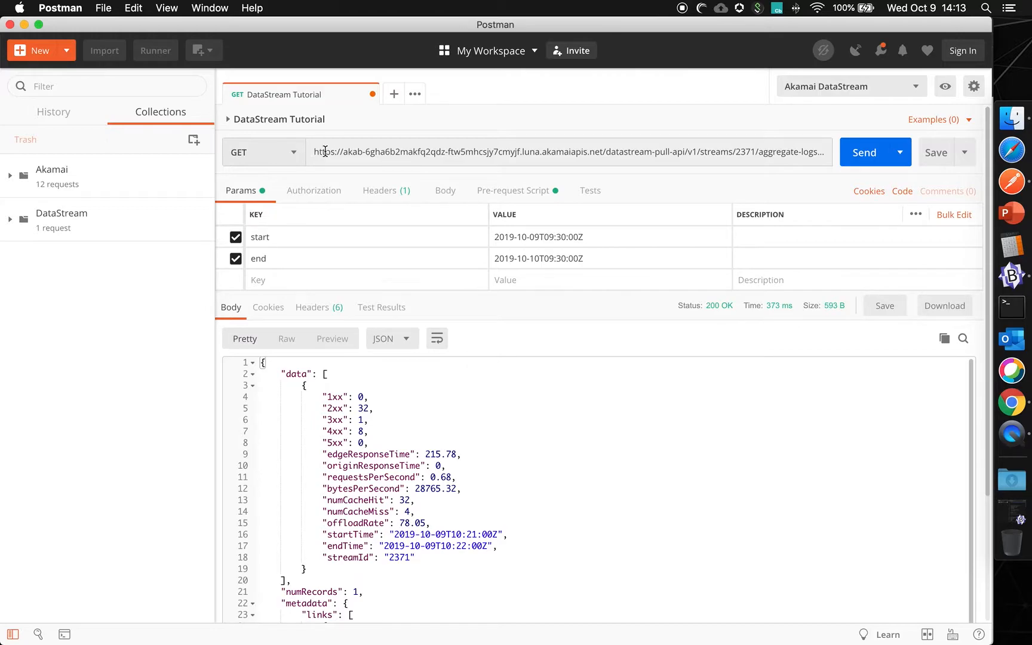
{"action": "left_click_drag", "start_coordinate": [343, 152], "coordinate": [607, 152]}
{"action": "left_click", "coordinate": [621, 153]}
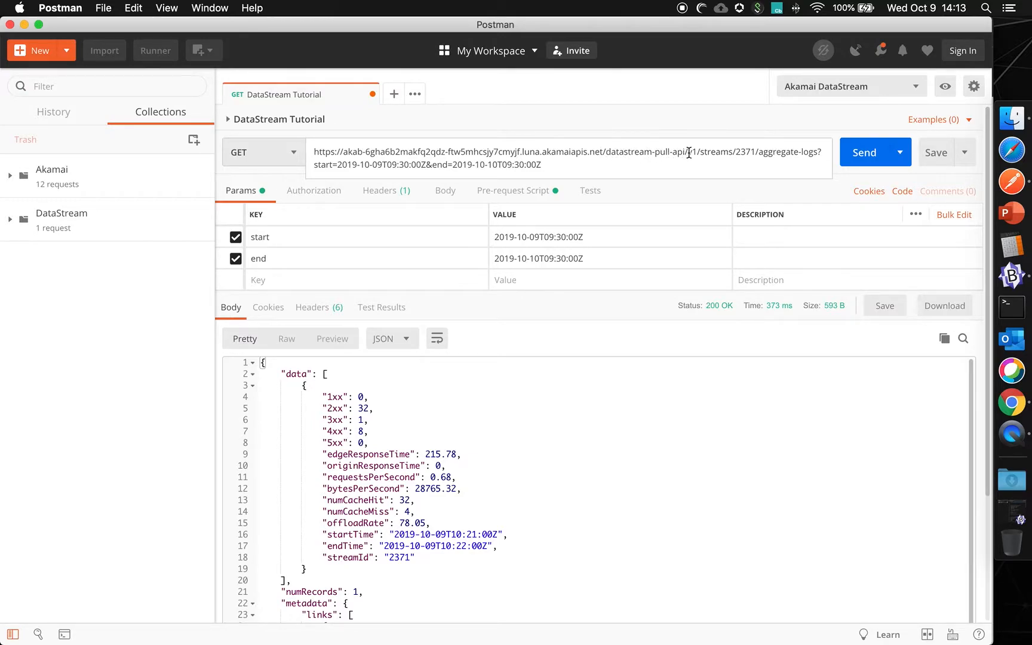
{"action": "double_click", "coordinate": [746, 153]}
{"action": "left_click_drag", "start_coordinate": [760, 152], "coordinate": [817, 153]}
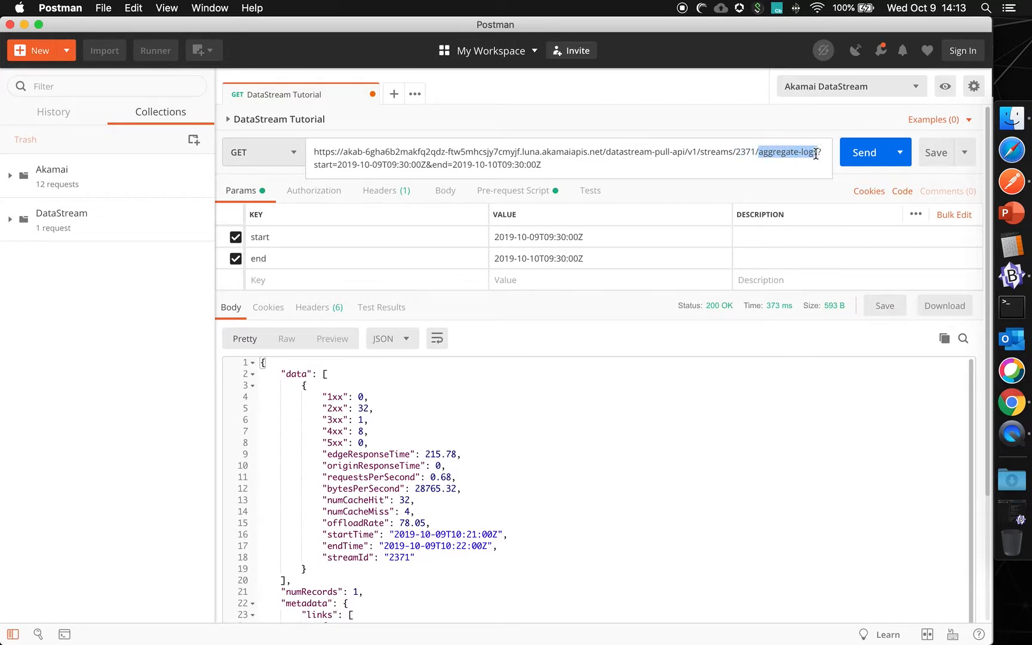
{"action": "left_click_drag", "start_coordinate": [317, 164], "coordinate": [549, 164]}
{"action": "left_click", "coordinate": [387, 164]}
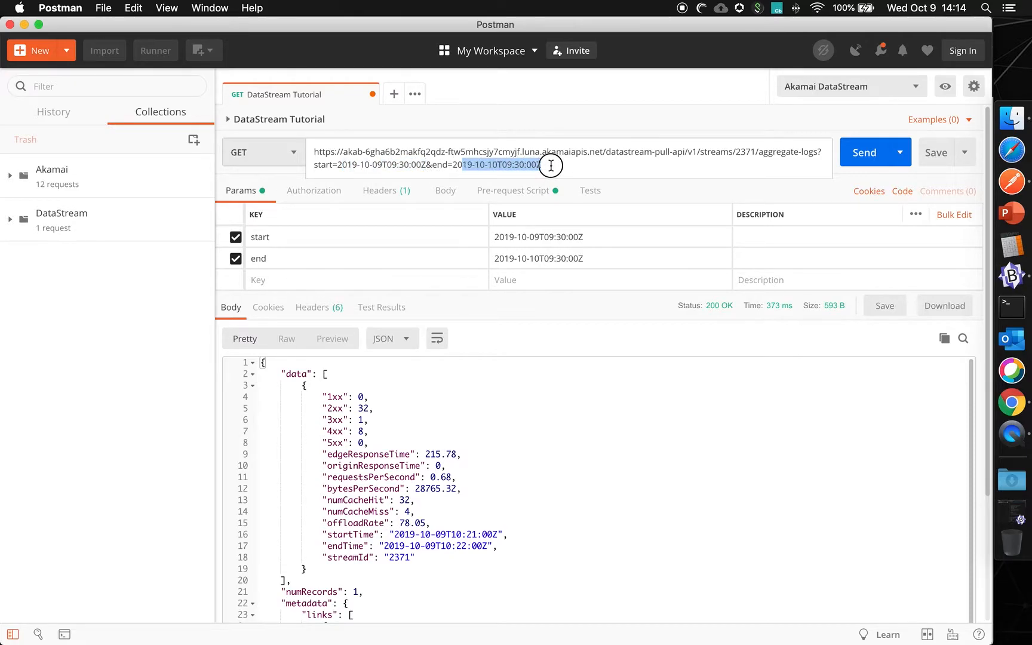
{"action": "left_click", "coordinate": [548, 164]}
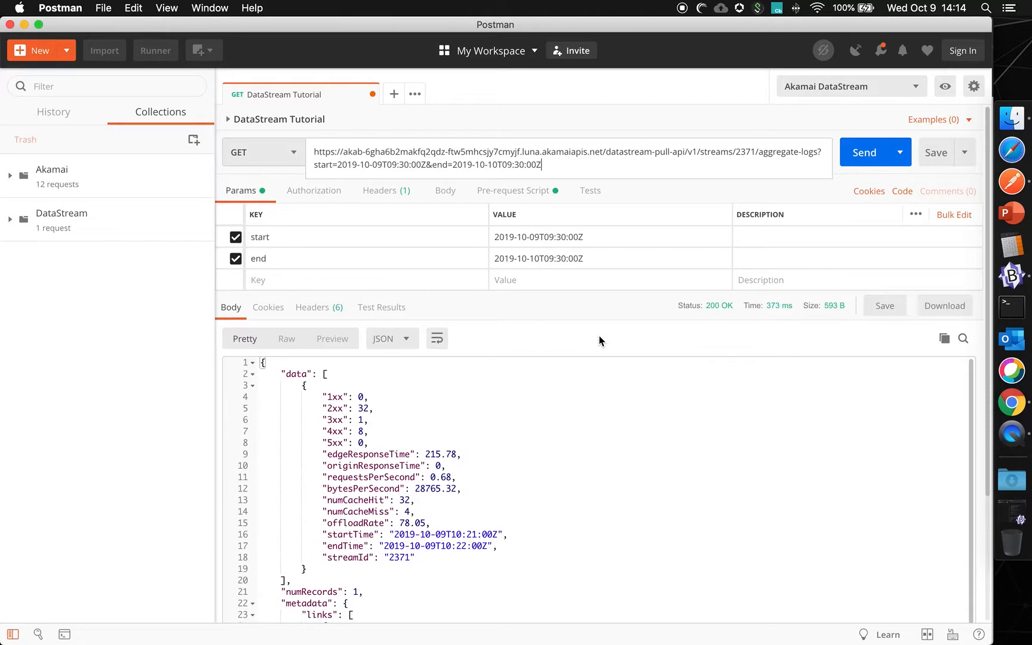
- Send the GET request for stream 2371's aggregate logs from 2019-10-09T09:30:00Z to 2019-10-10T09:30:00Z and view the JSON response
{"action": "left_click", "coordinate": [867, 154]}
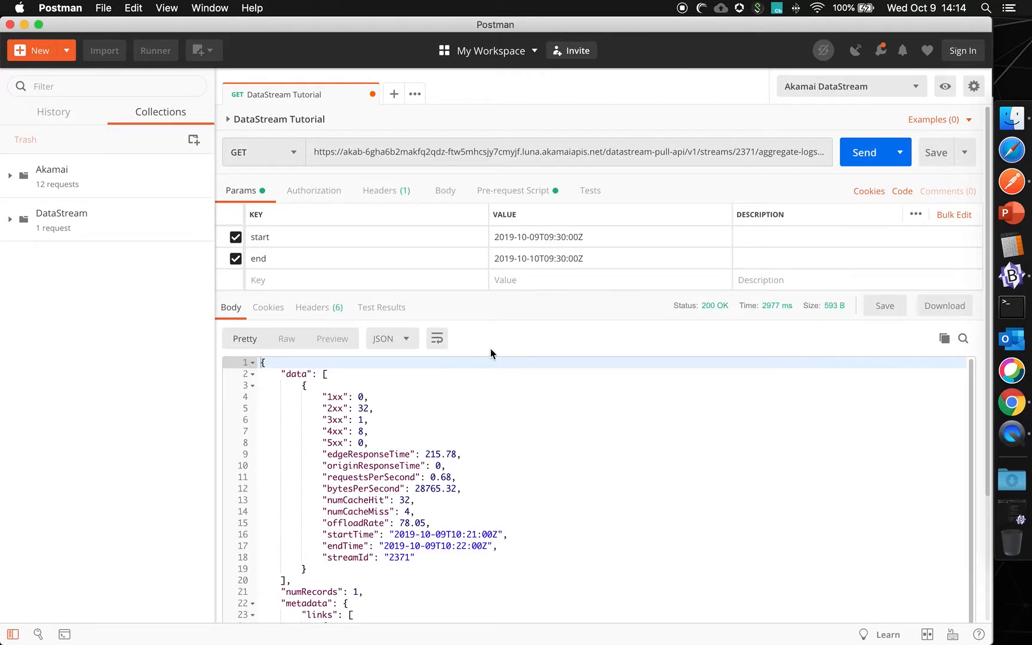
{"action": "mouse_move", "coordinate": [724, 311]}
{"action": "scroll", "coordinate": [525, 343], "scroll_direction": "down", "scroll_amount": 2}
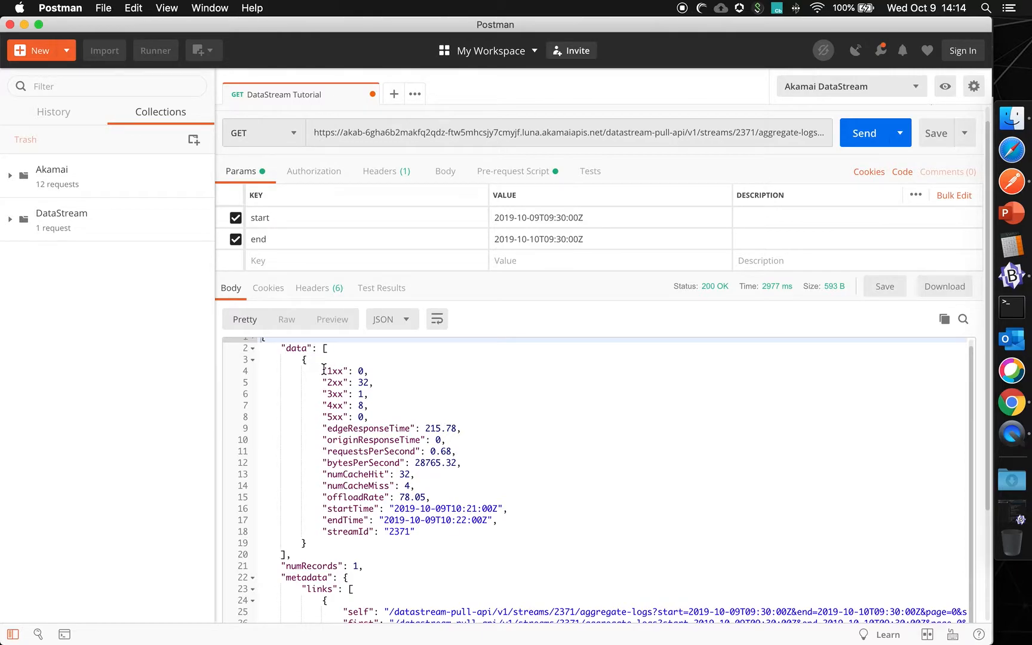
- Examine the response's status code counts, response times, throughput, cache and offload metrics, time window, stream ID and metadata
{"action": "left_click_drag", "start_coordinate": [323, 368], "coordinate": [378, 414]}
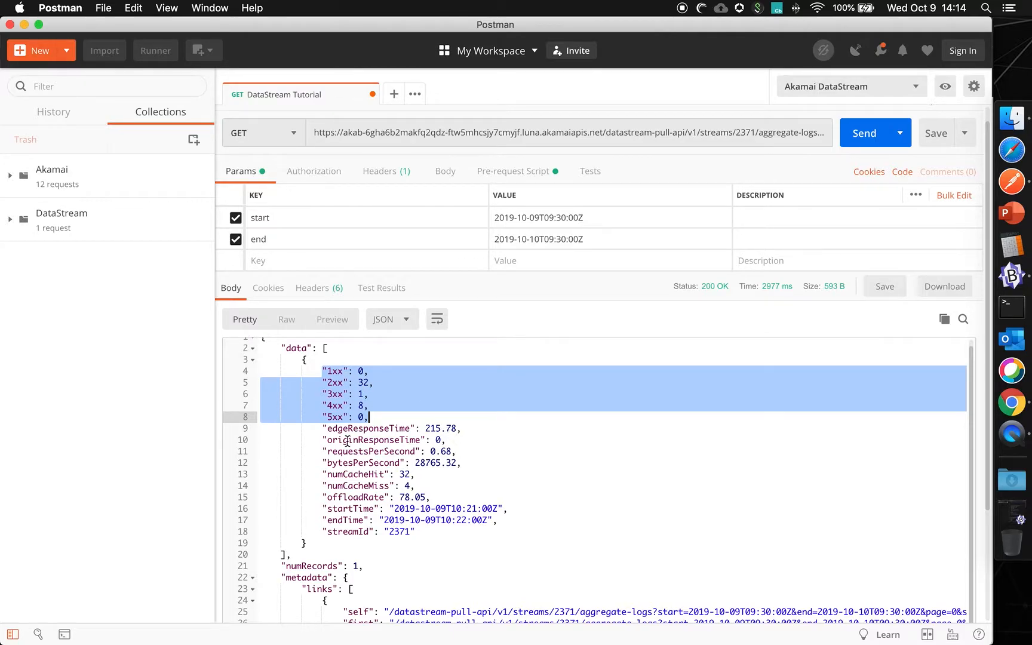
{"action": "left_click_drag", "start_coordinate": [323, 425], "coordinate": [460, 438]}
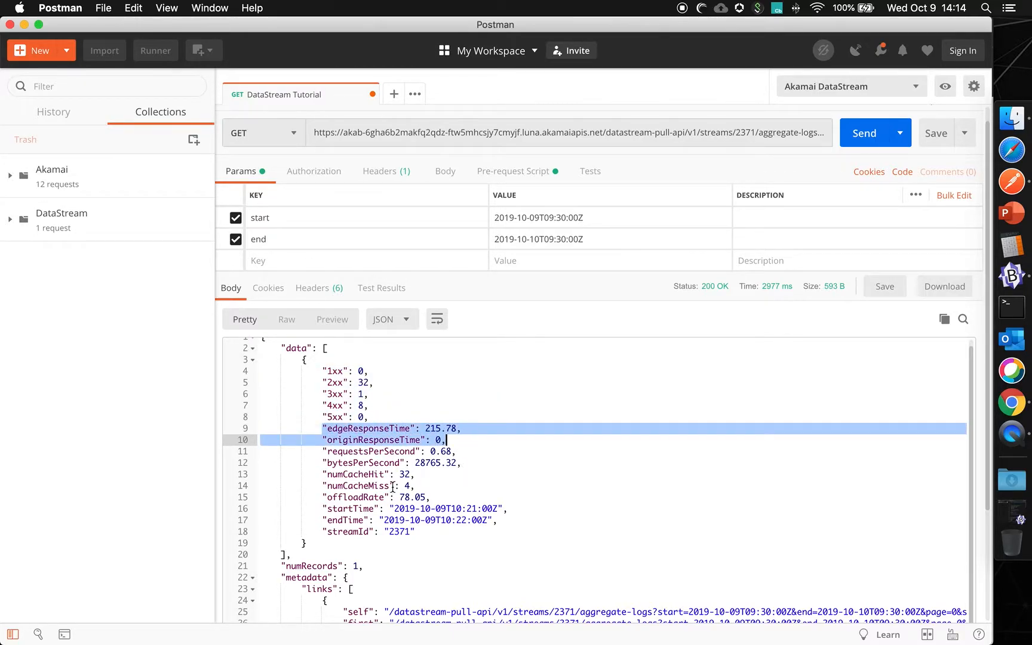
{"action": "left_click_drag", "start_coordinate": [321, 452], "coordinate": [470, 460]}
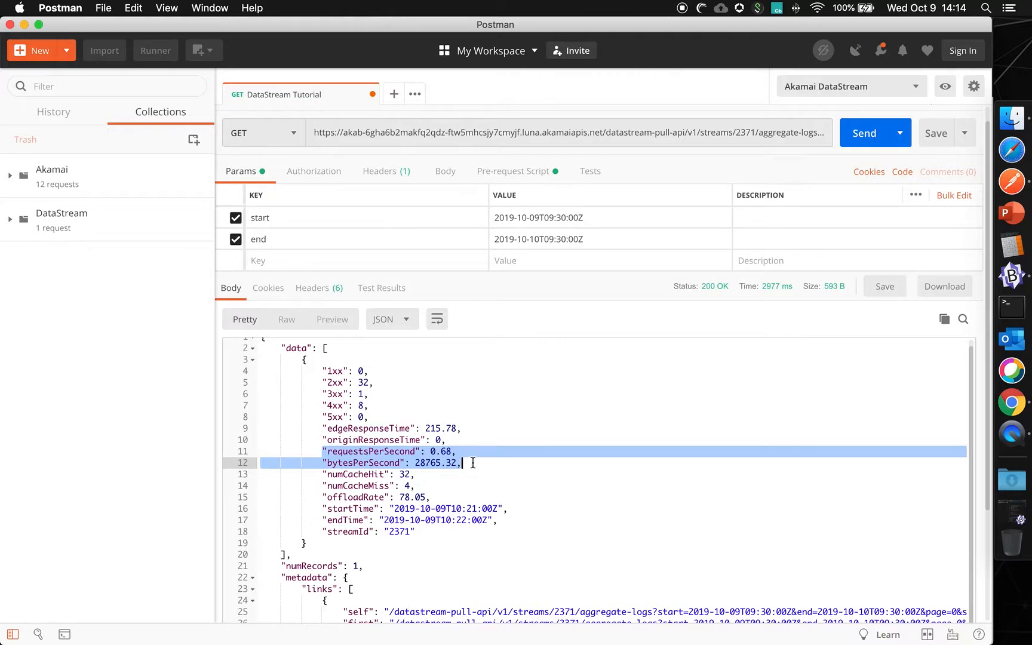
{"action": "left_click_drag", "start_coordinate": [323, 497], "coordinate": [454, 496]}
{"action": "left_click_drag", "start_coordinate": [327, 474], "coordinate": [431, 475]}
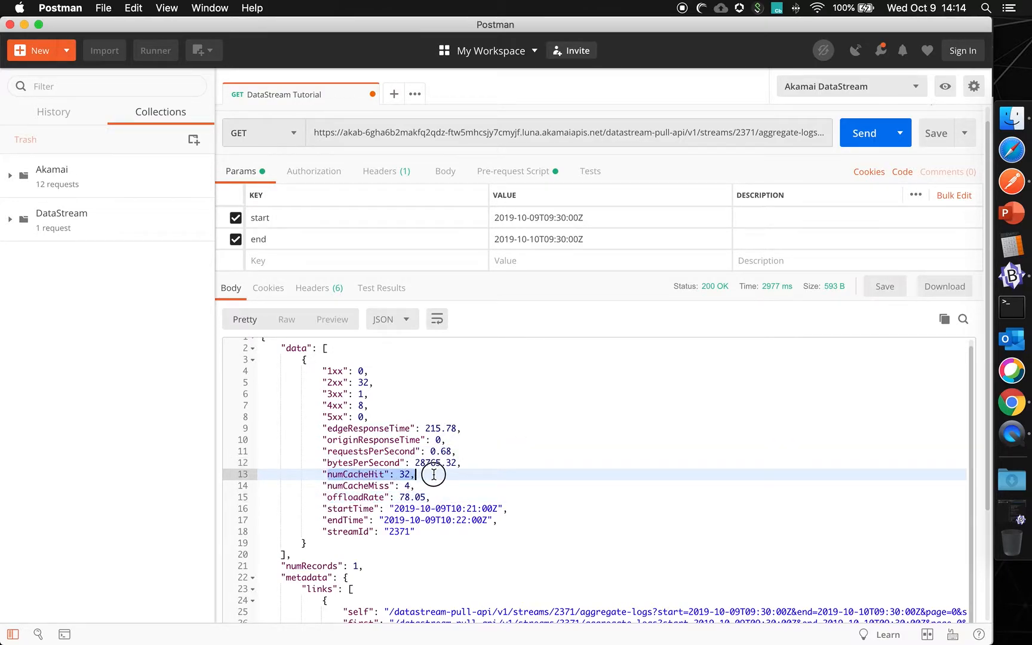
{"action": "left_click_drag", "start_coordinate": [328, 509], "coordinate": [409, 531]}
{"action": "left_click", "coordinate": [348, 543]}
{"action": "scroll", "coordinate": [348, 543], "scroll_direction": "down", "scroll_amount": 1}
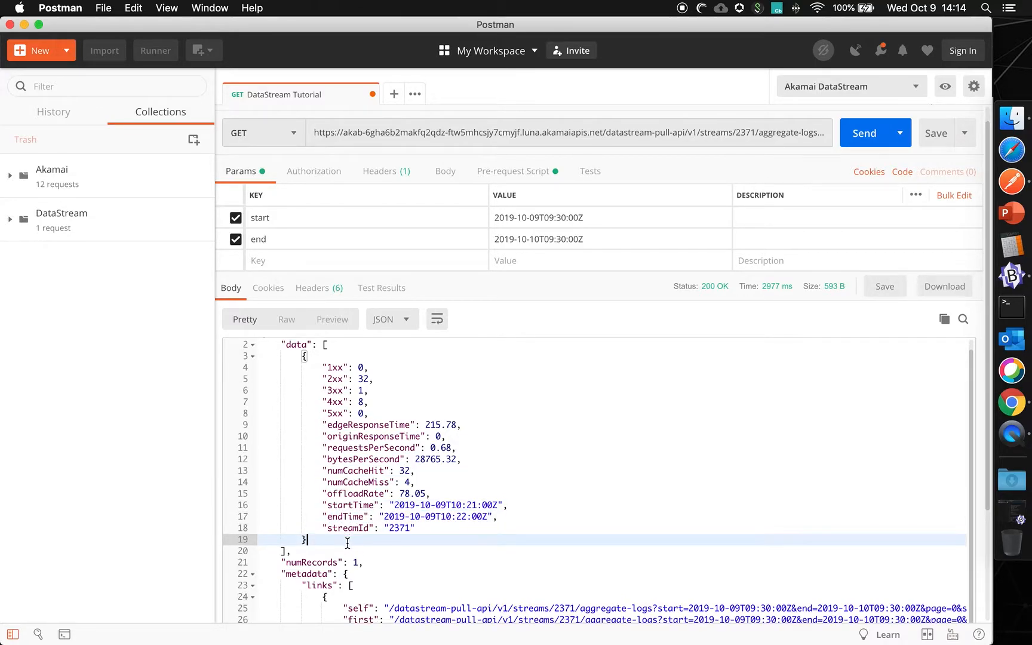
{"action": "scroll", "coordinate": [347, 544], "scroll_direction": "down", "scroll_amount": 5}
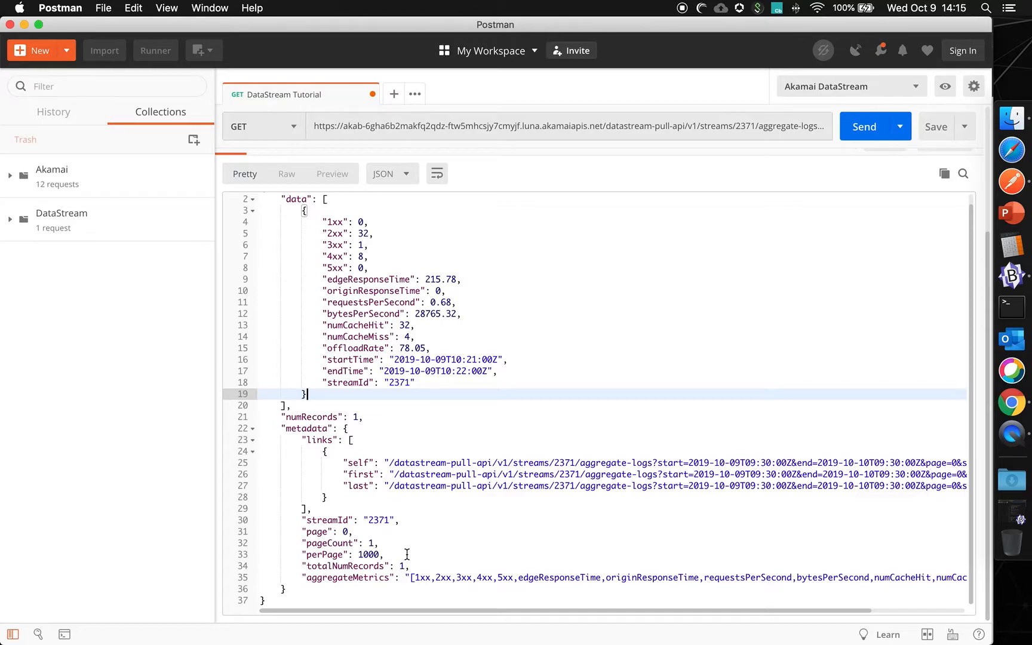
- Switch to Chrome and review the trial details, stream summary, DataStream behavior, API client, API documentation and DataStream product page
{"action": "key", "text": "ctrl+Up"}
{"action": "left_click", "coordinate": [374, 176]}
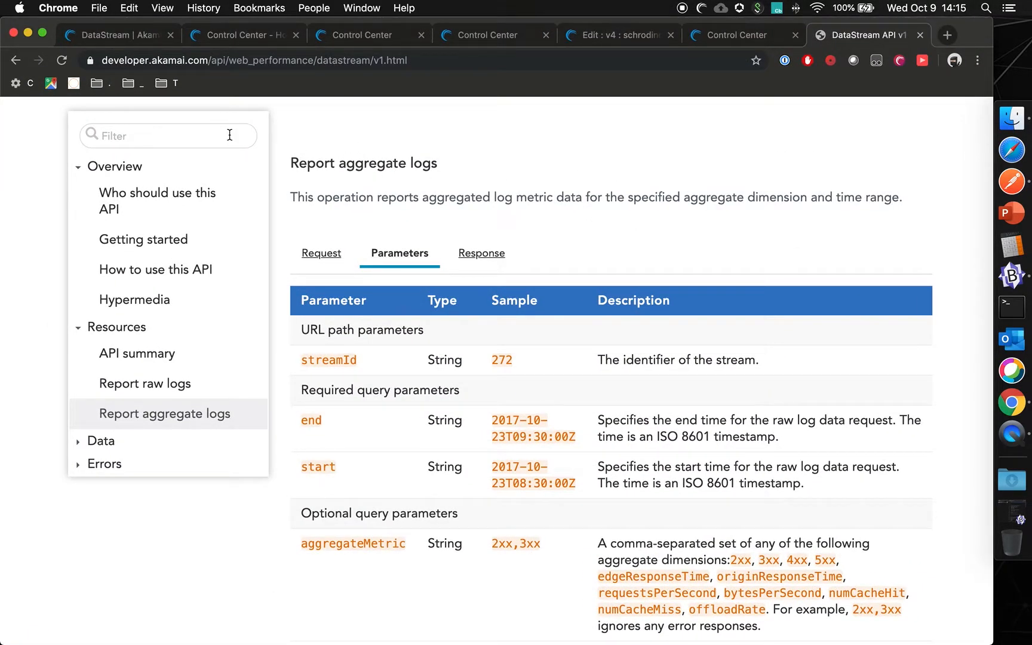
{"action": "left_click", "coordinate": [253, 37]}
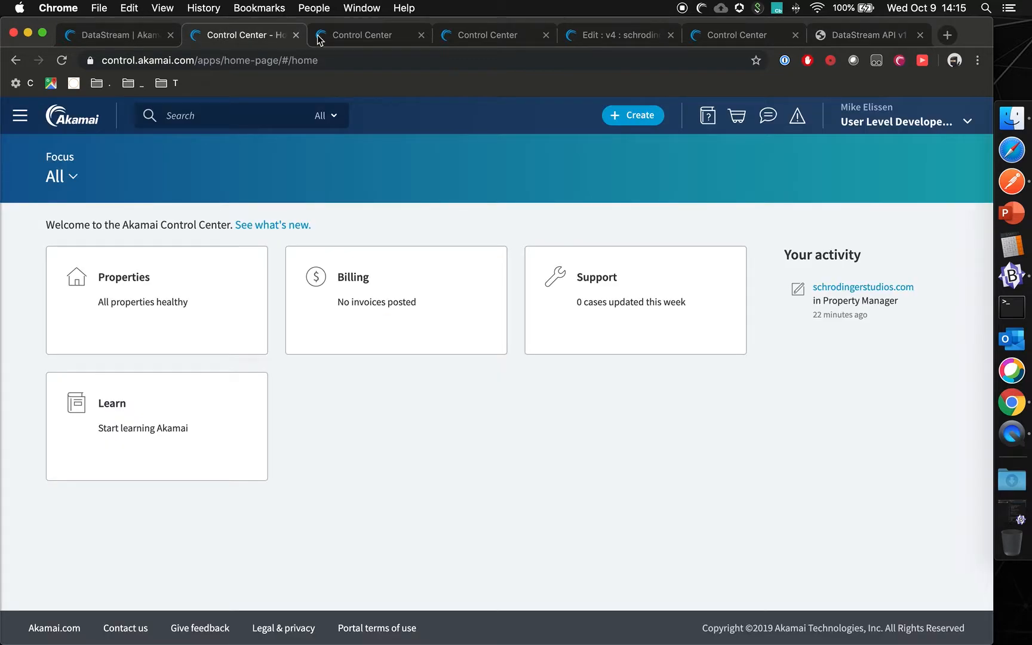
{"action": "left_click", "coordinate": [349, 36]}
{"action": "left_click", "coordinate": [902, 259]}
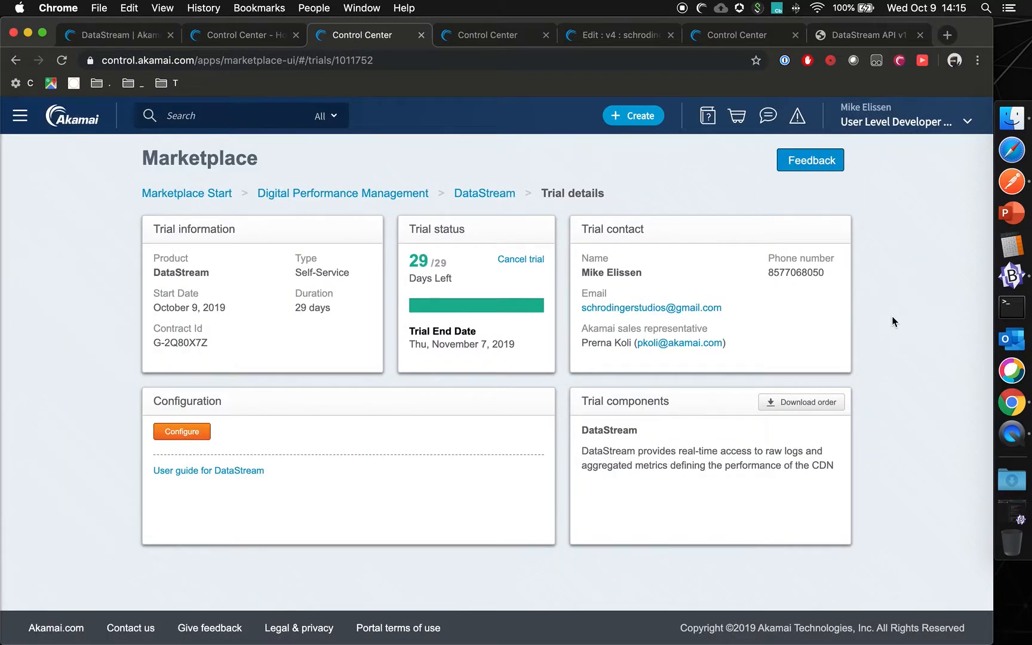
{"action": "left_click", "coordinate": [509, 37]}
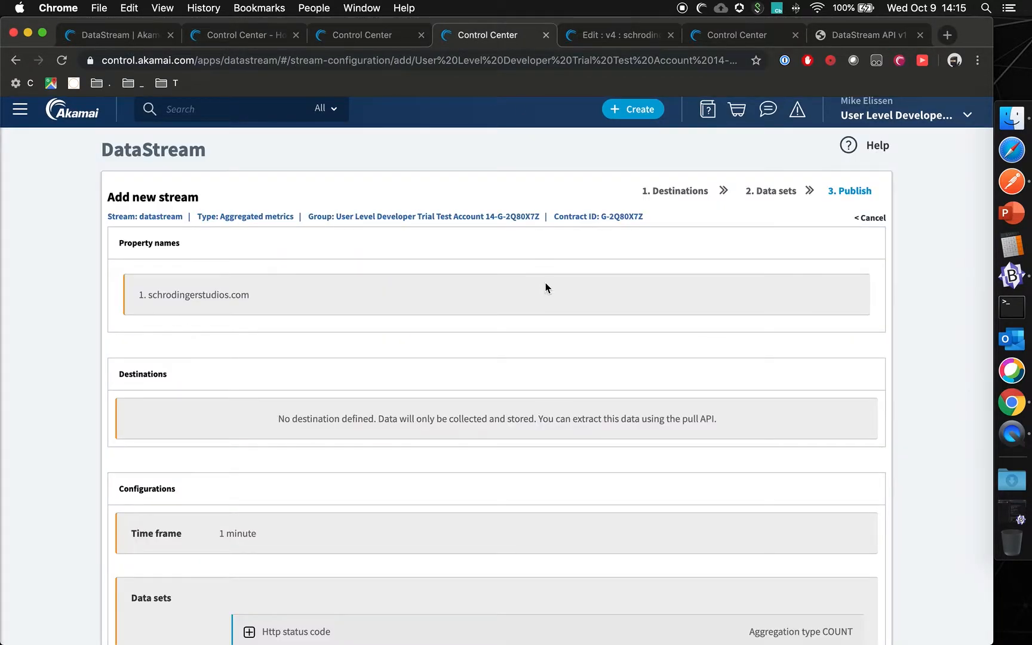
{"action": "left_click", "coordinate": [608, 37]}
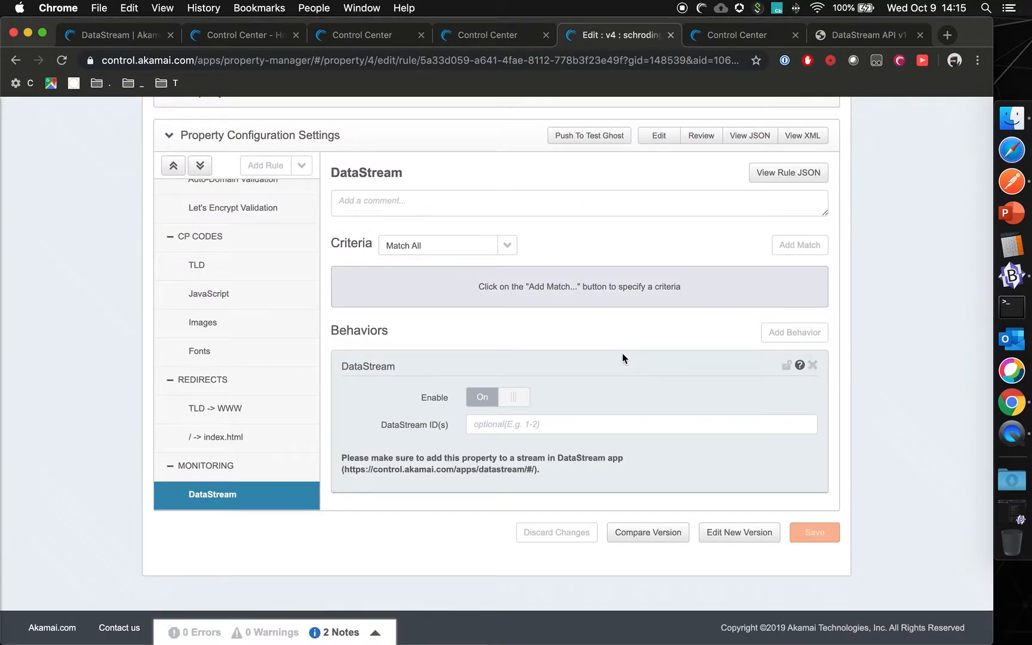
{"action": "left_click", "coordinate": [769, 37]}
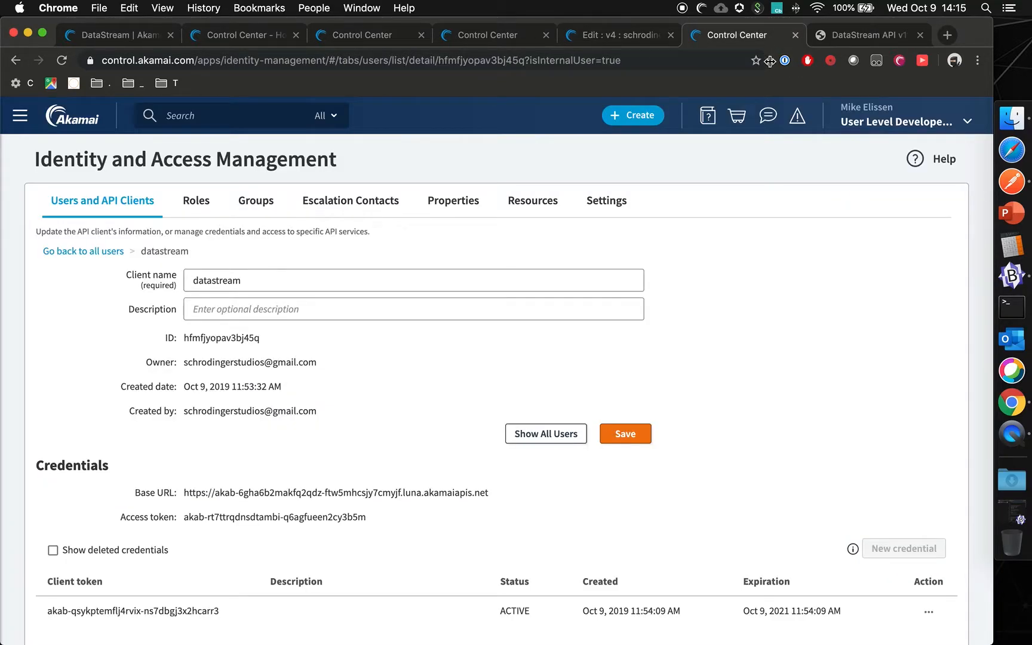
{"action": "left_click", "coordinate": [878, 39]}
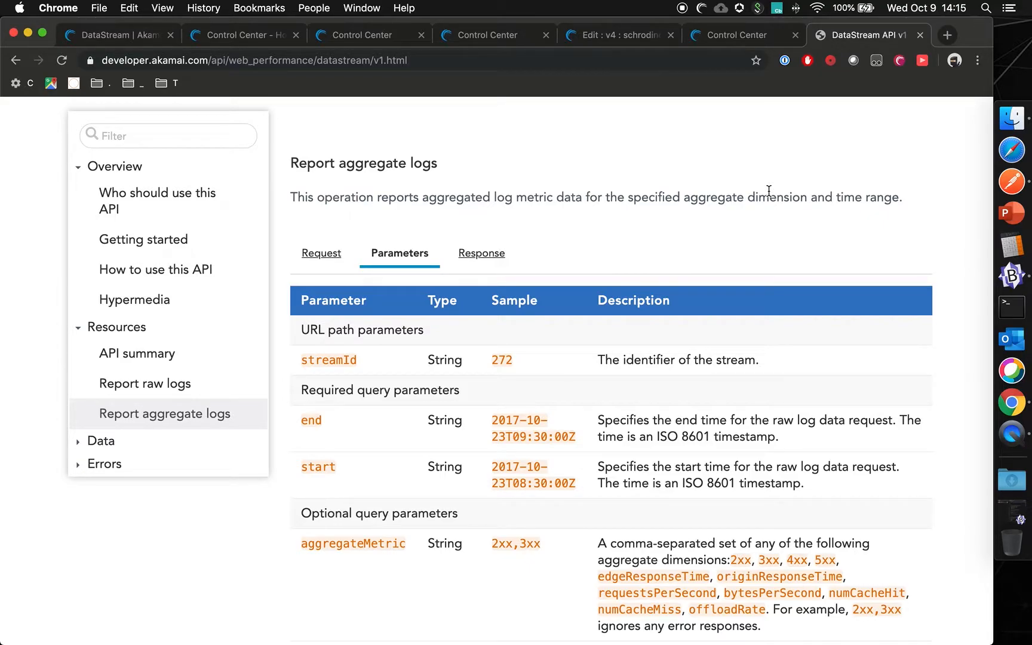
{"action": "left_click", "coordinate": [115, 34]}
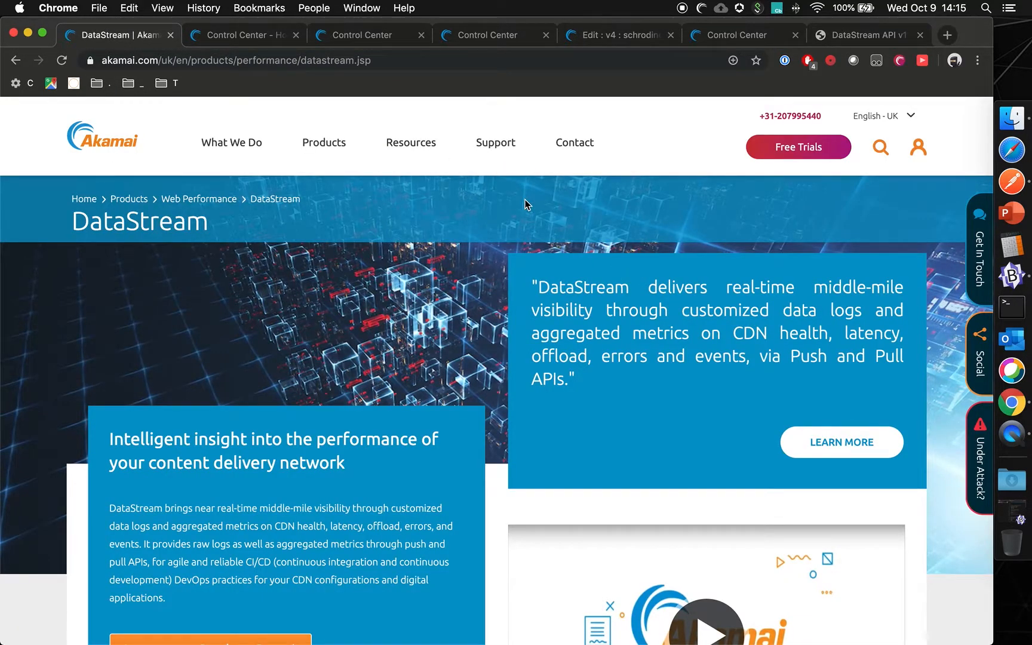